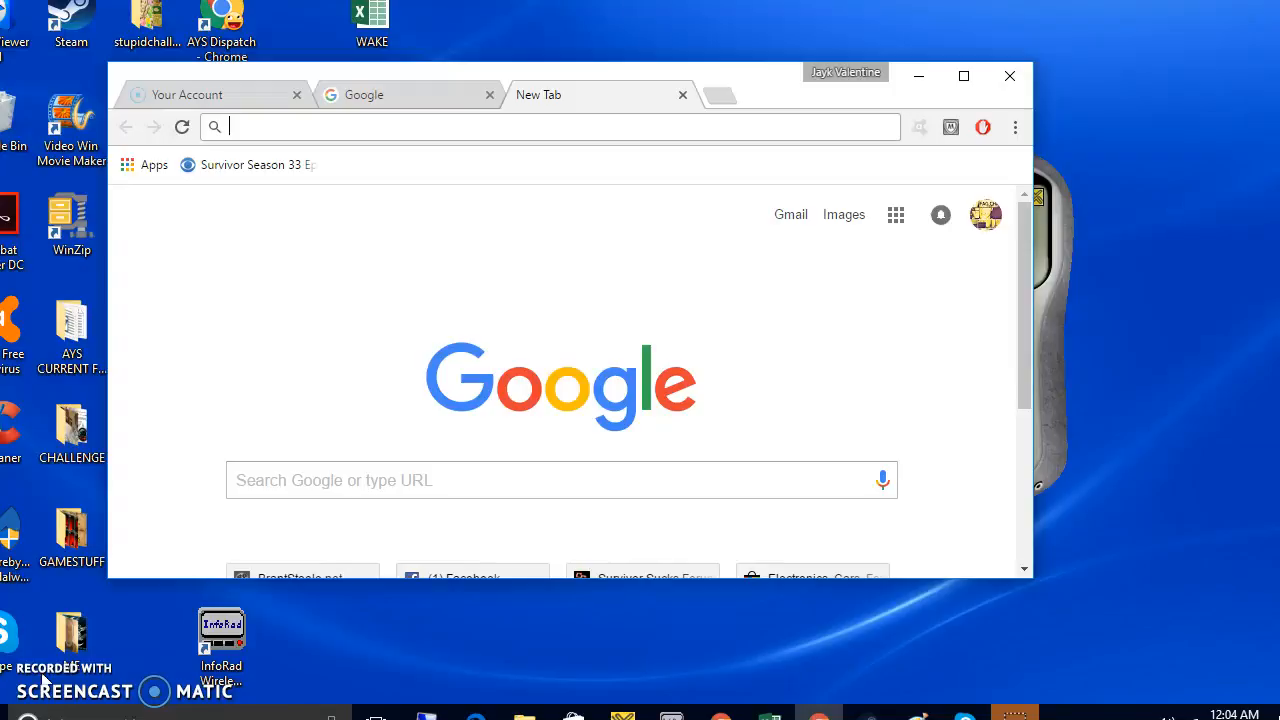
Step: Search Google for "flower" in the existing Google tab and show the image results
left_click(374, 94)
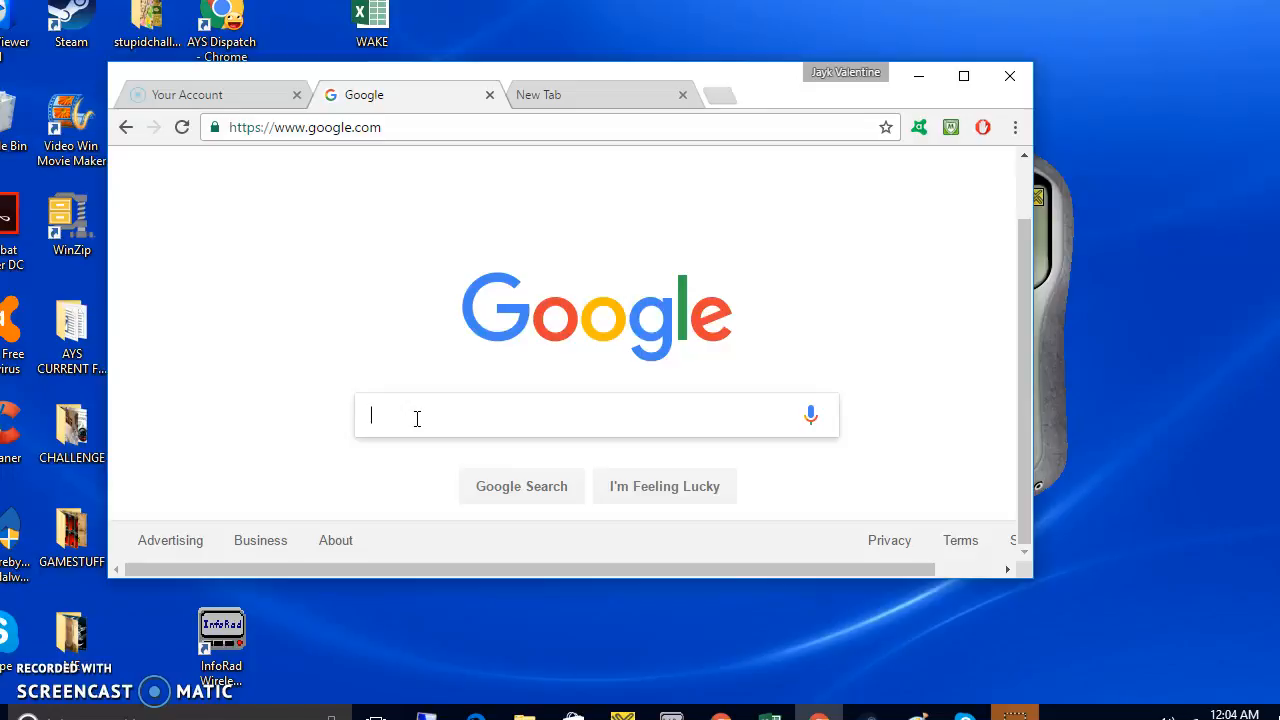
type("flower")
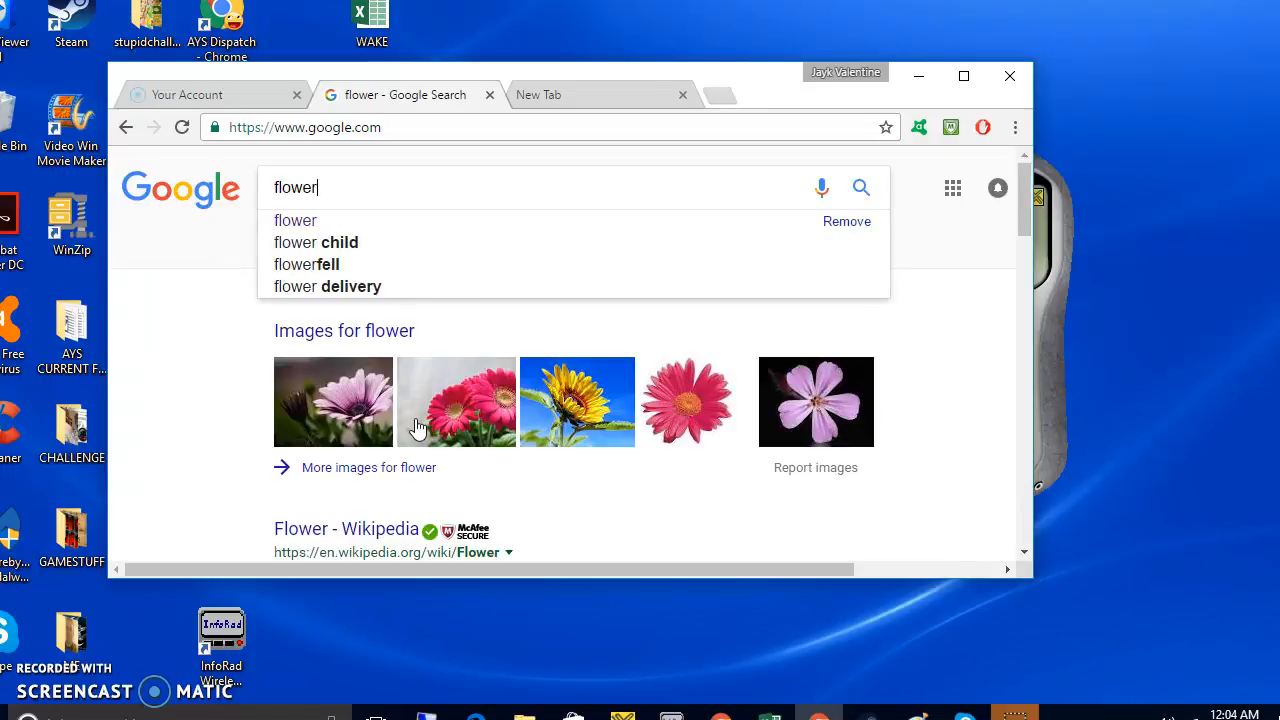
key("Return")
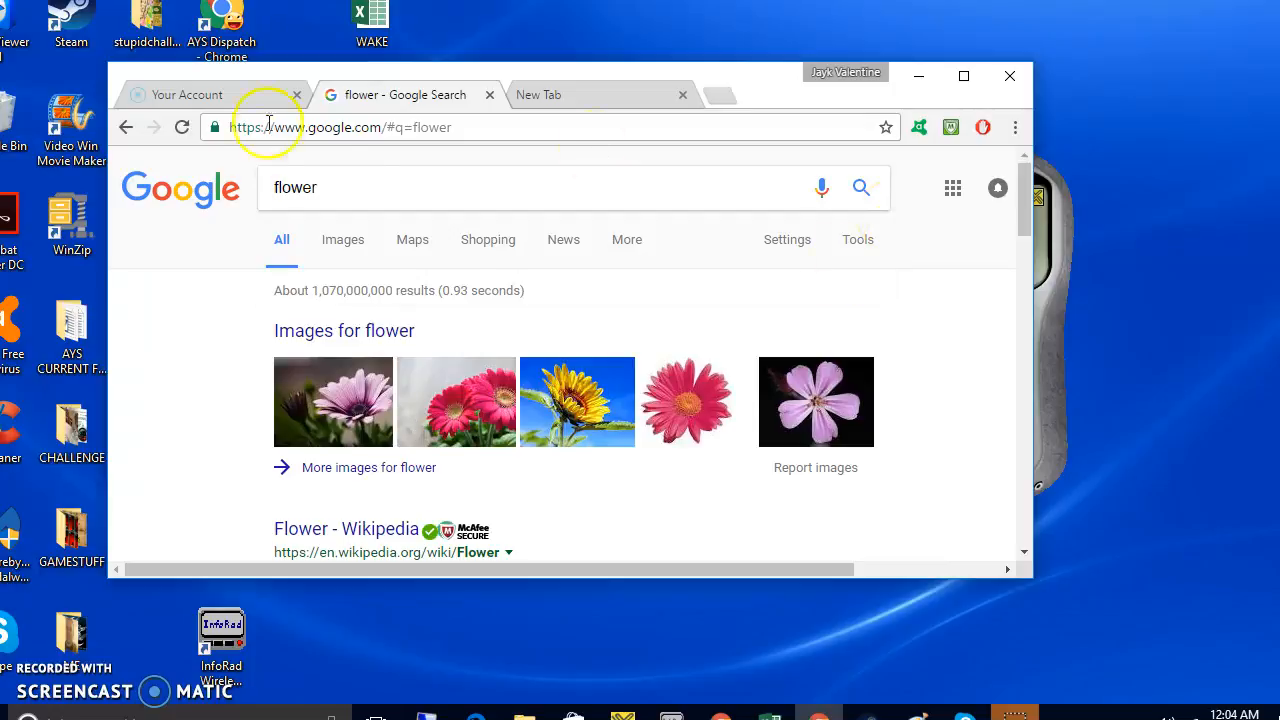
left_click(342, 240)
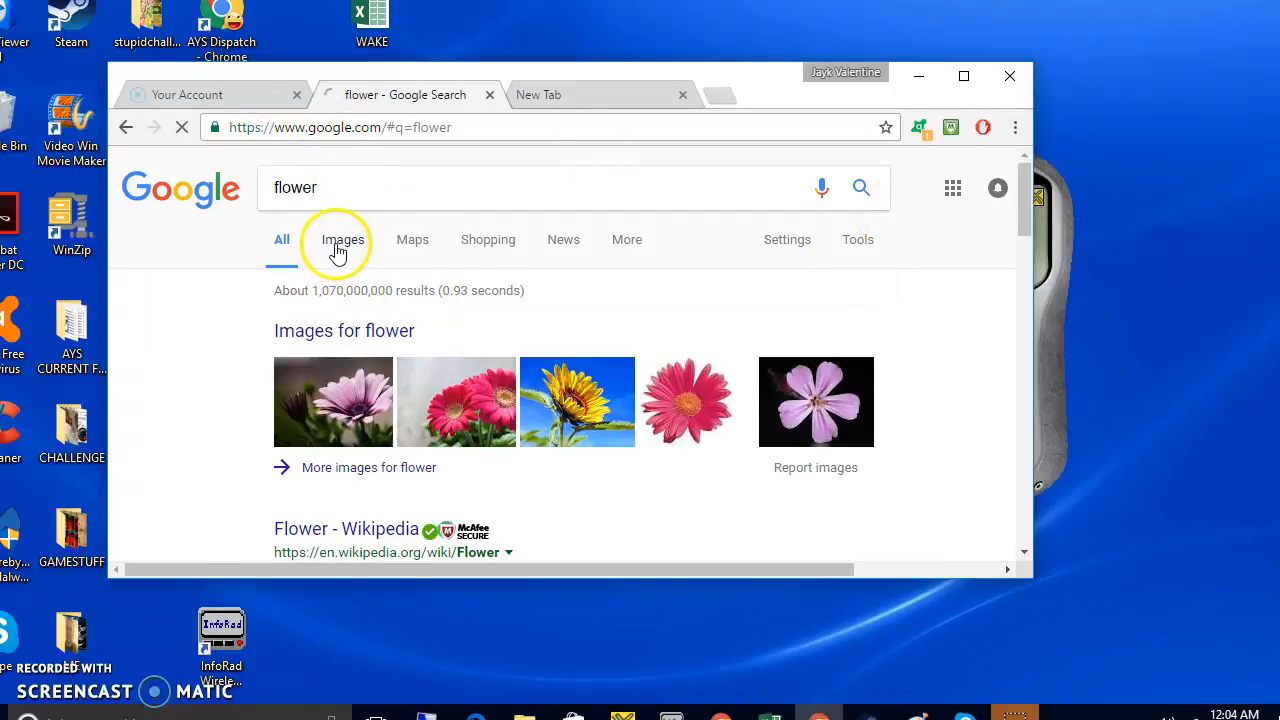
Step: Save the light purple daisy image with the dark background to the Desktop as flower1, a JPEG image
scroll(338, 250, "down", 5)
scroll(337, 251, "up", 3)
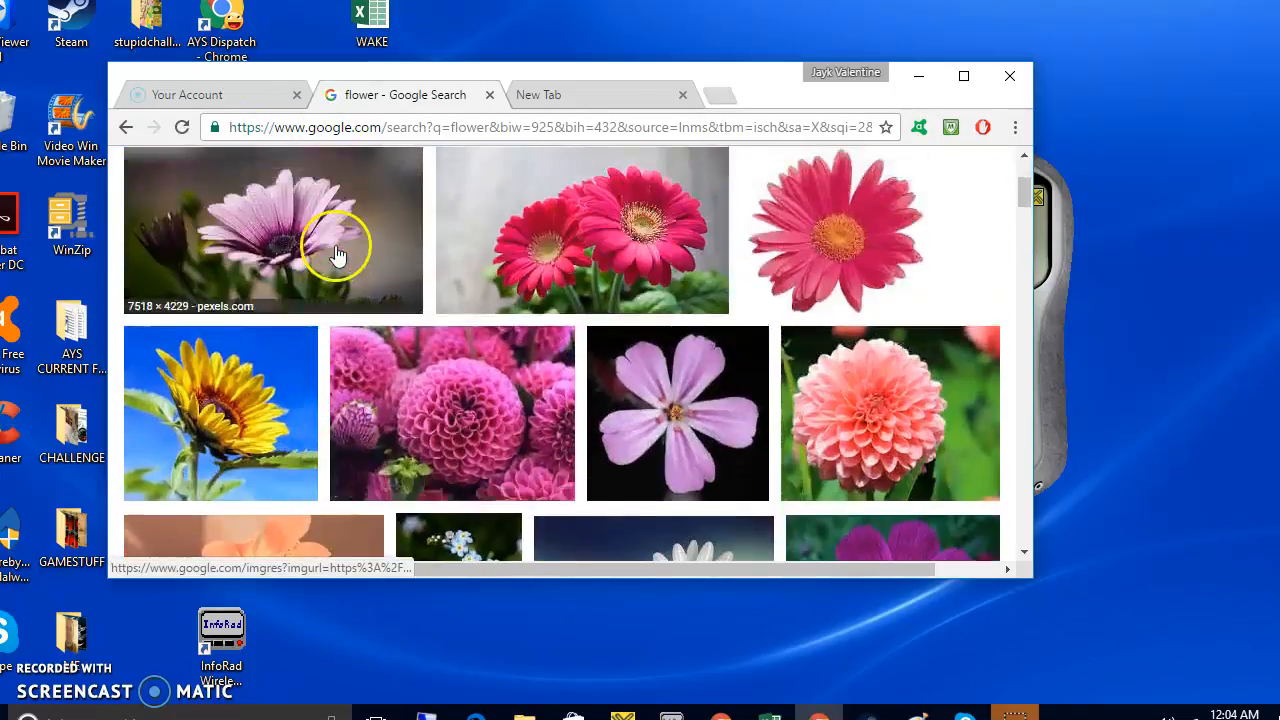
scroll(274, 223, "up", 1)
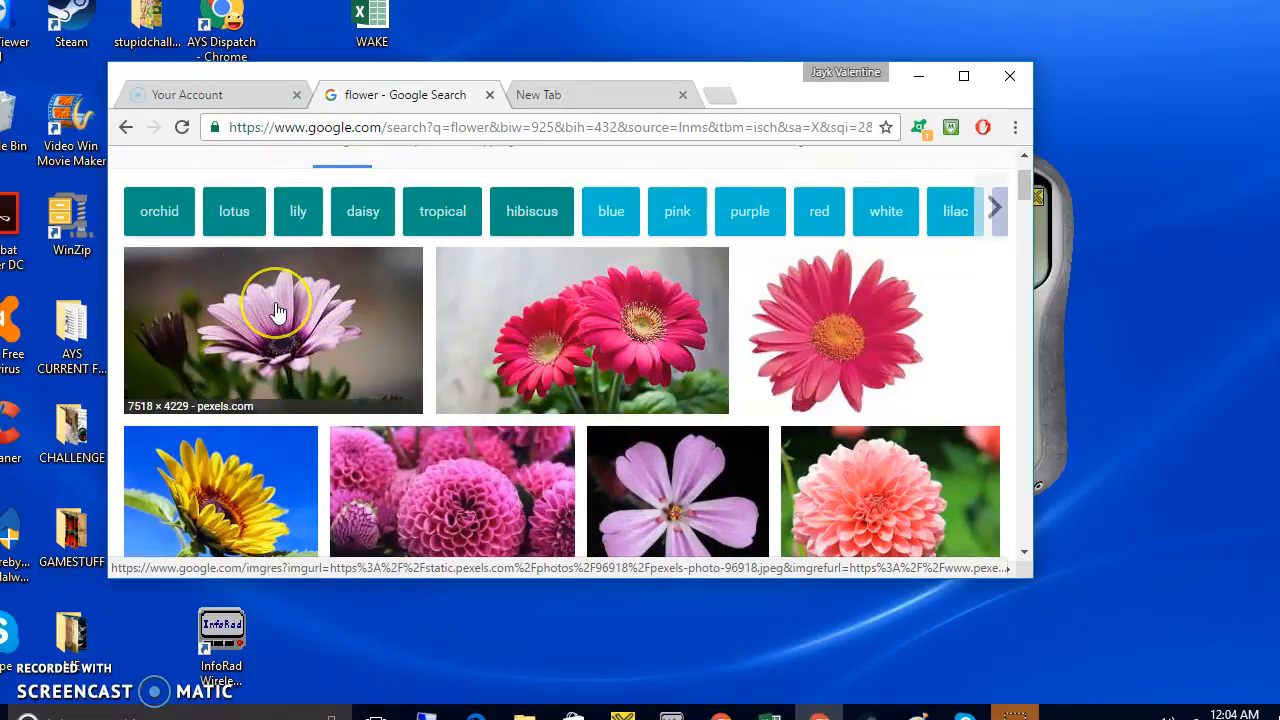
right_click(277, 311)
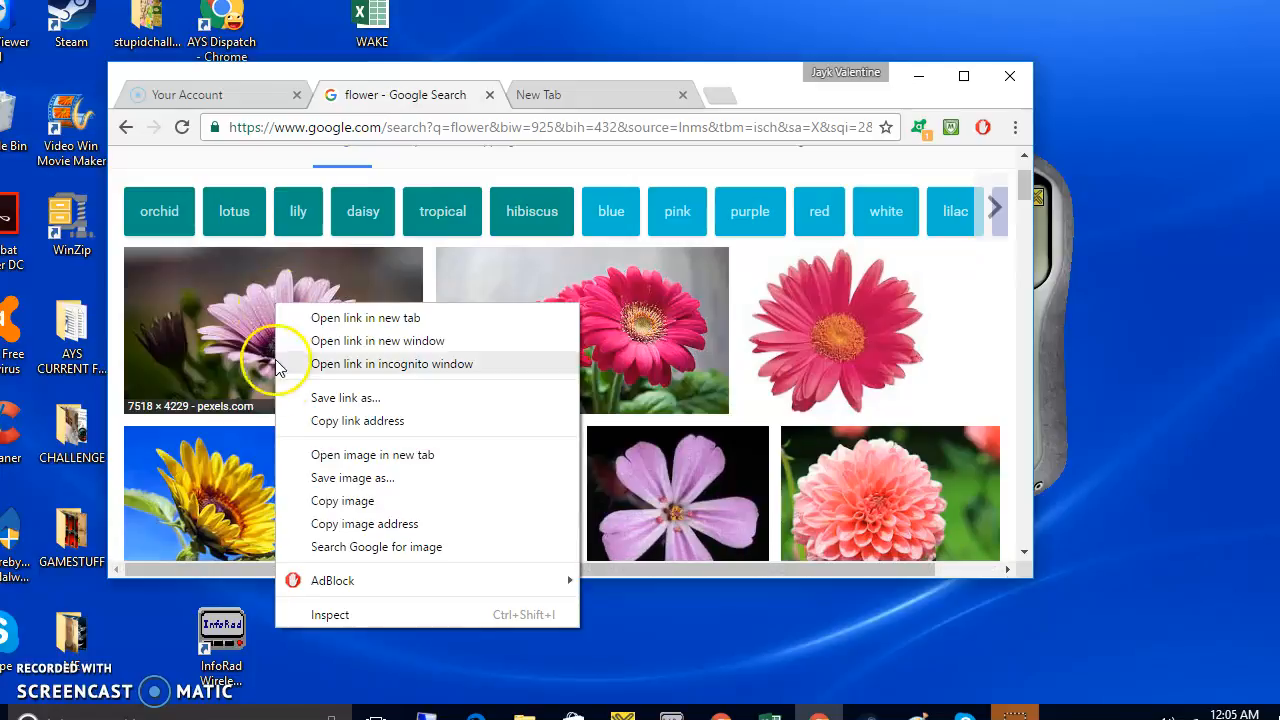
left_click(333, 482)
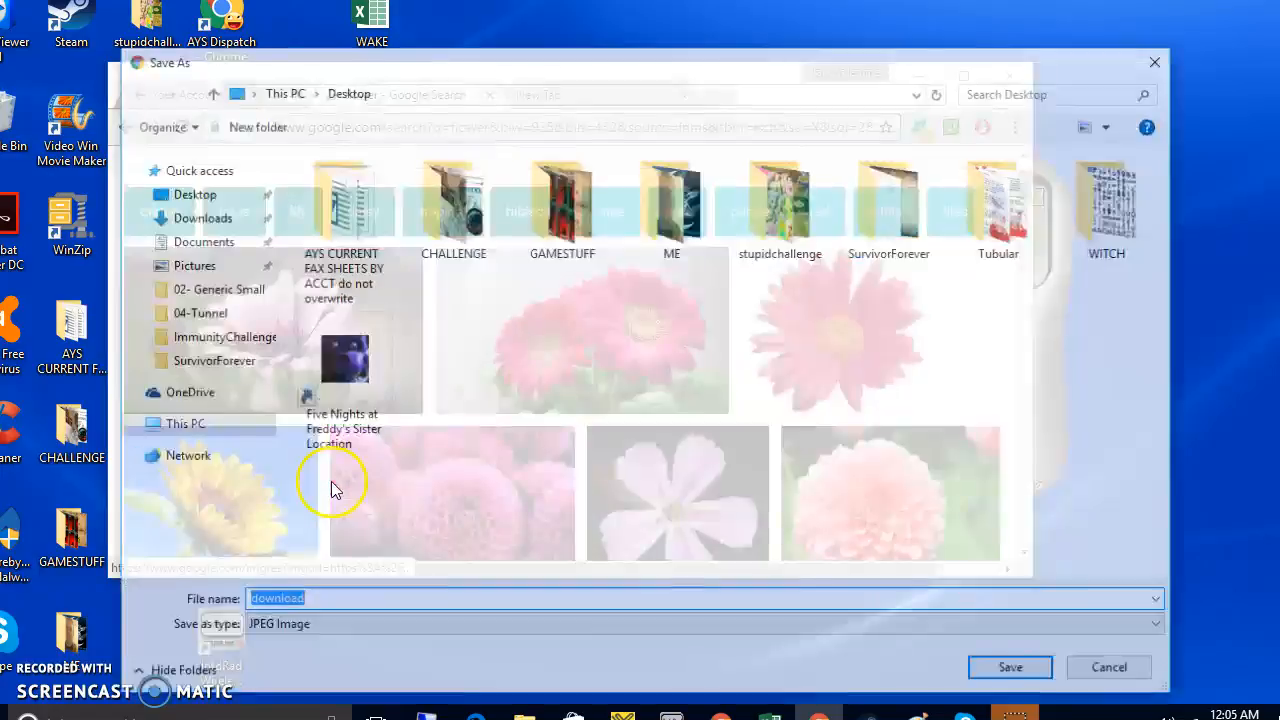
left_click_drag(503, 70, 421, 63)
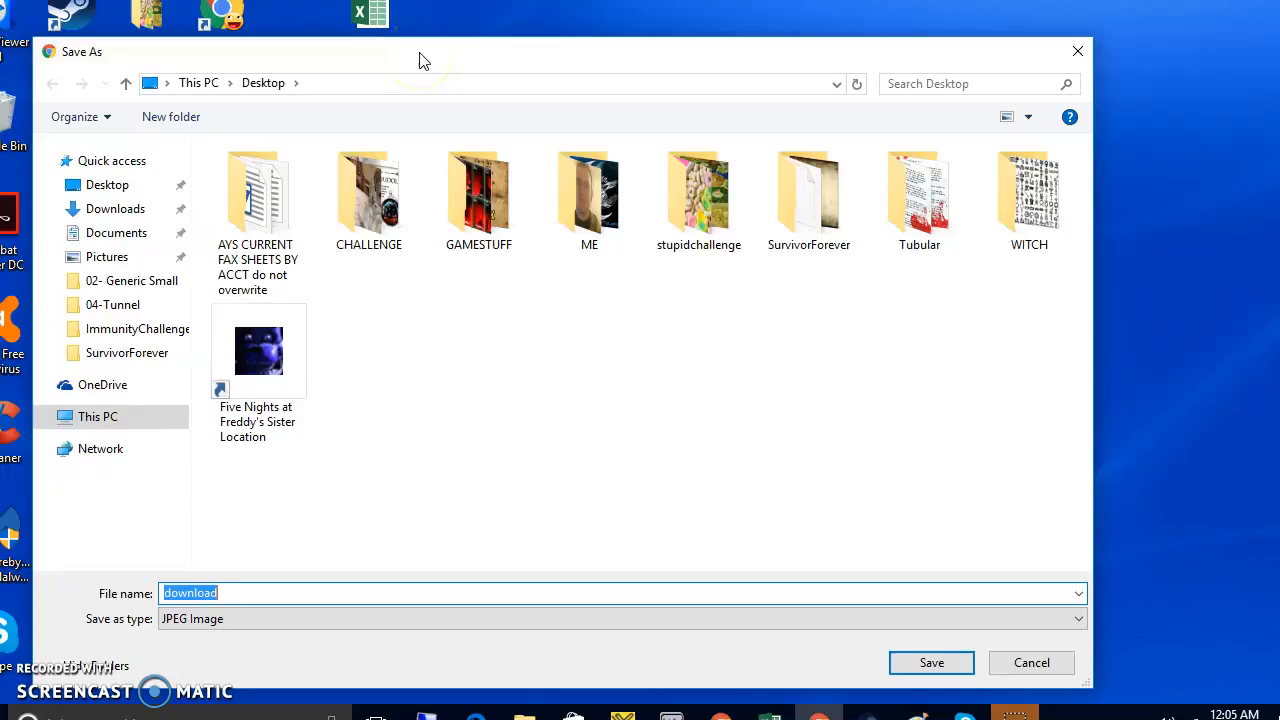
type("flowers")
key("BackSpace")
type("1")
left_click(934, 662)
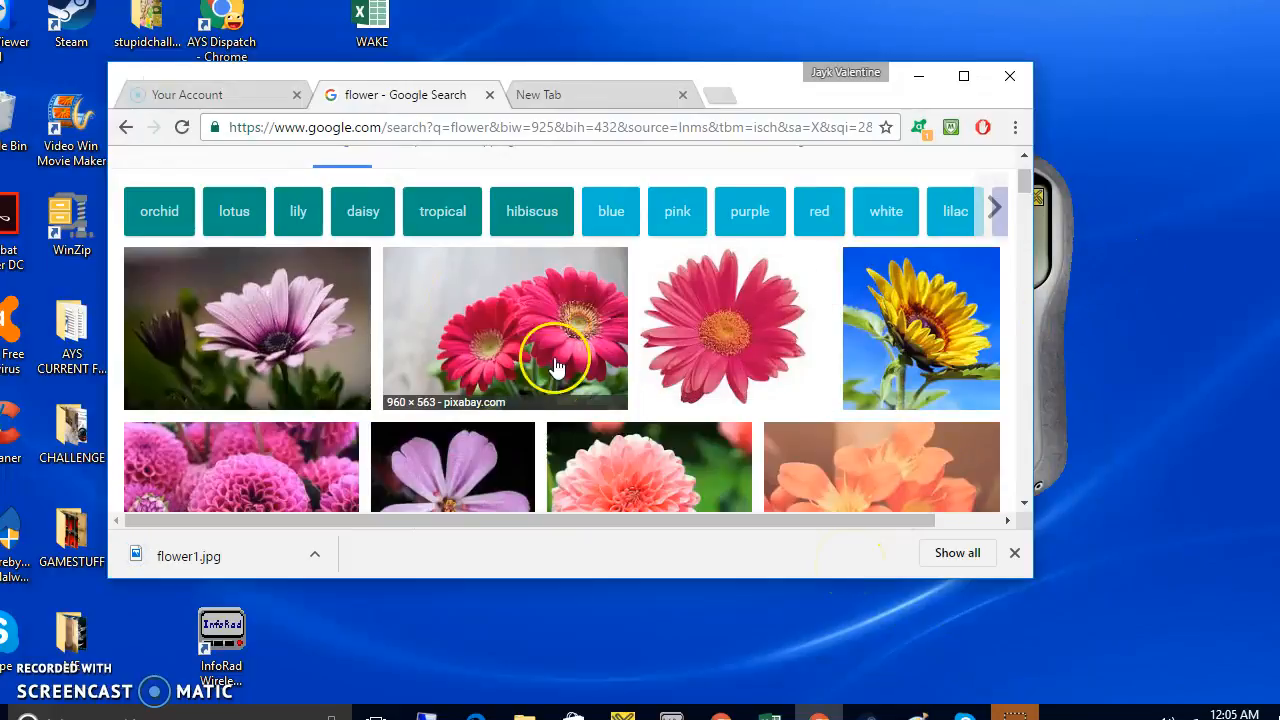
Step: Save the coral pink dahlia image from the results to the Desktop as flower2
scroll(465, 300, "down", 2)
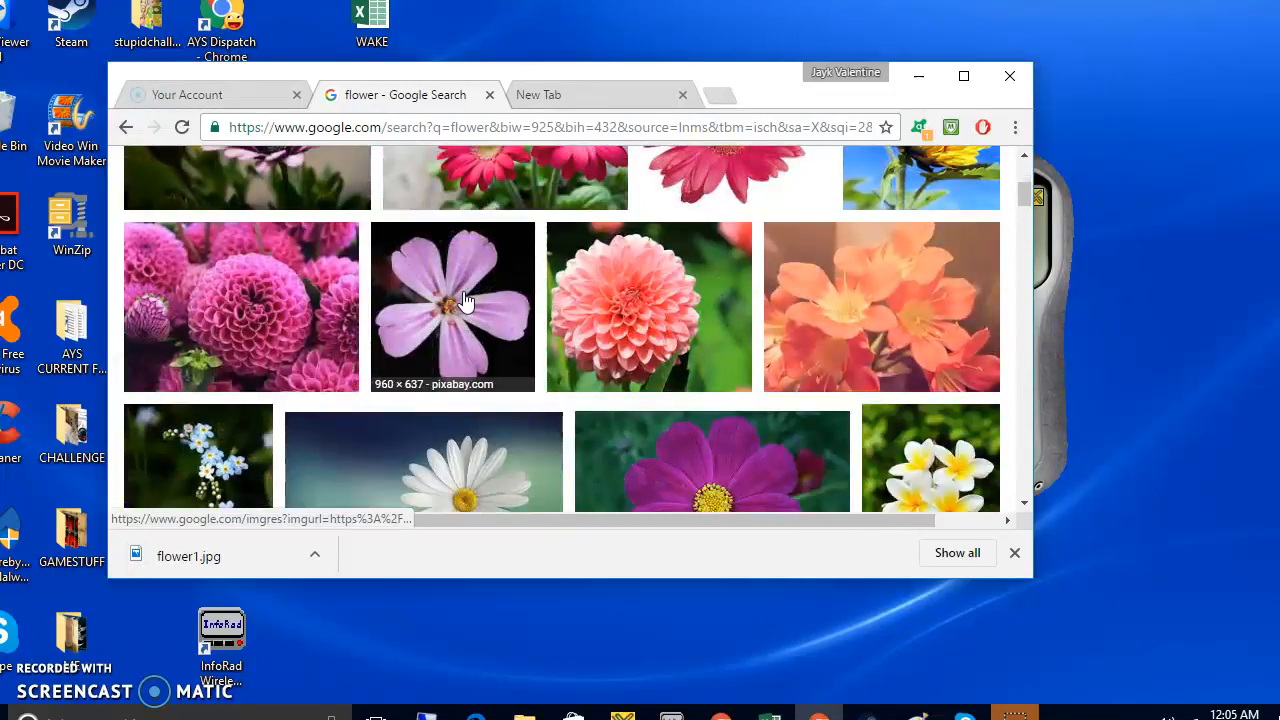
right_click(591, 280)
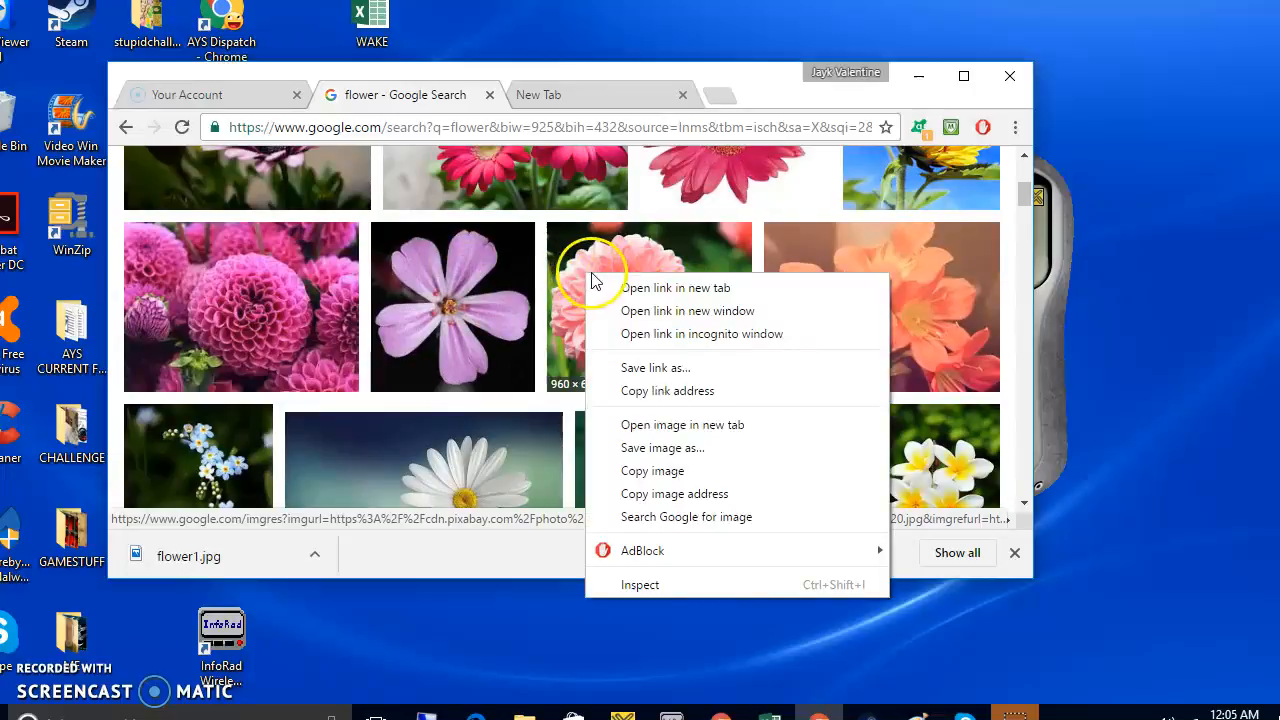
left_click(627, 446)
type("flower2")
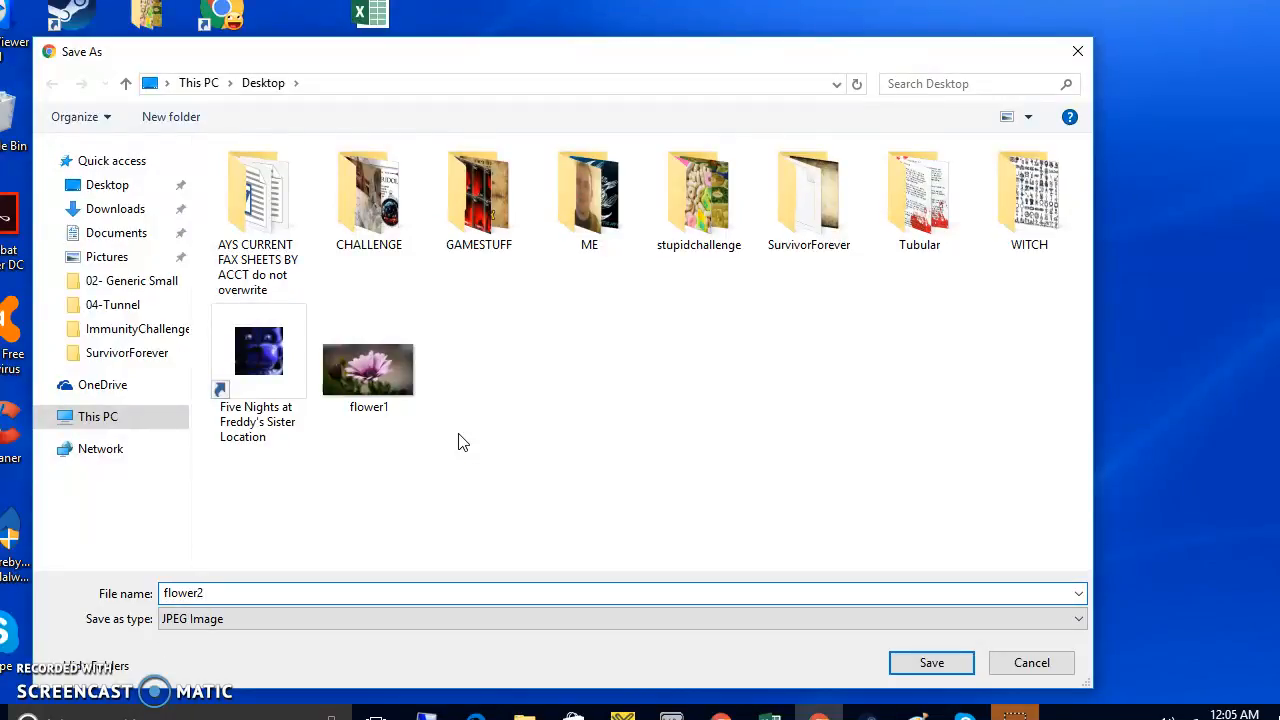
left_click(902, 663)
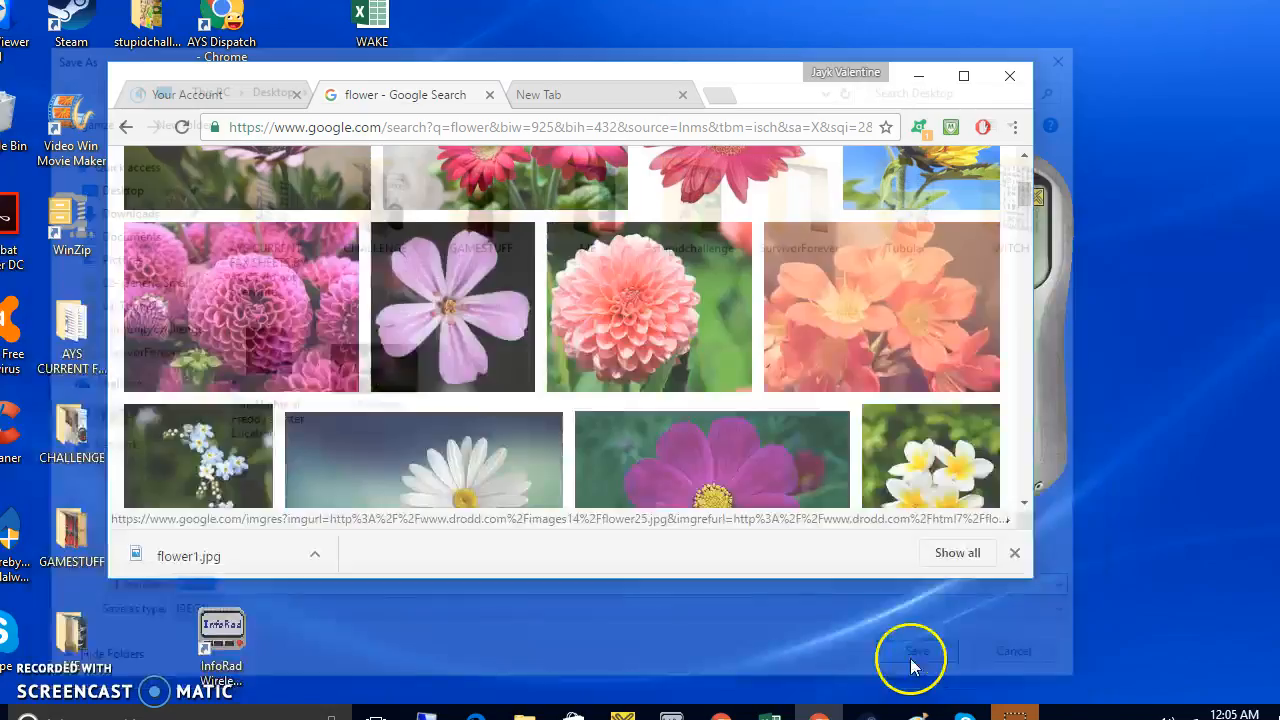
Step: Save the five-petal purple flower image on the black background to the Desktop as flower3
right_click(440, 292)
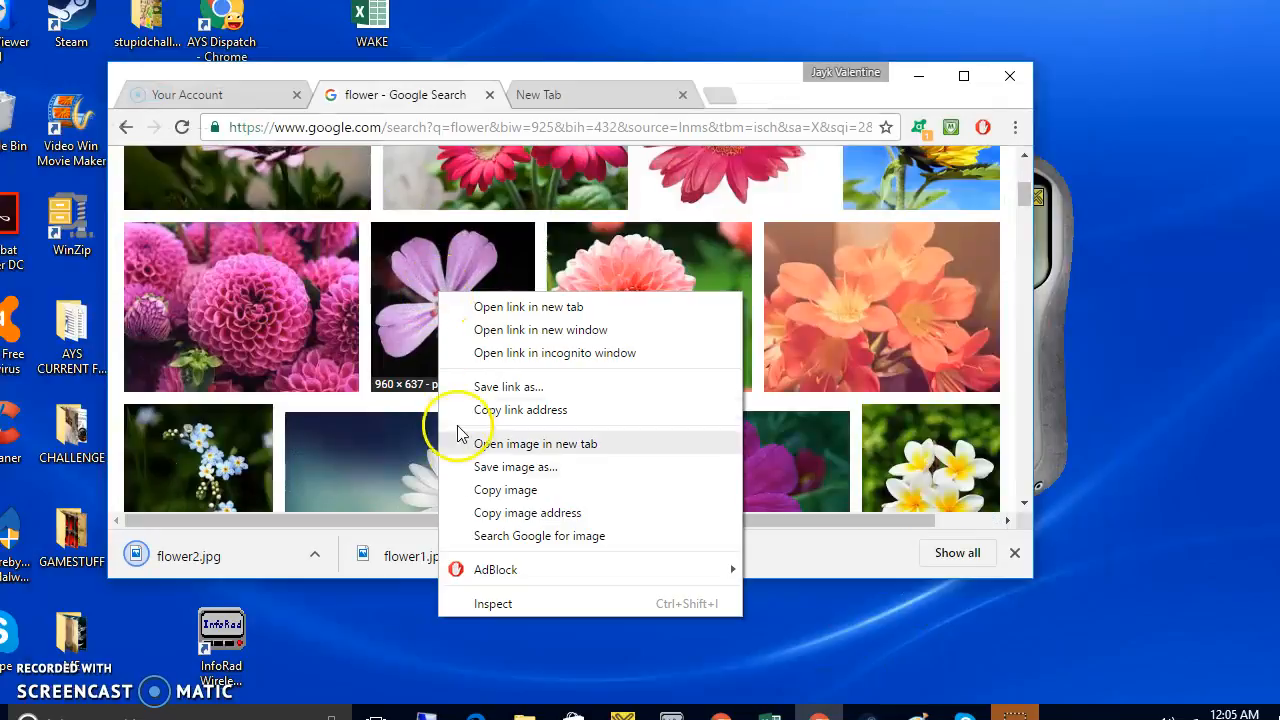
left_click(474, 472)
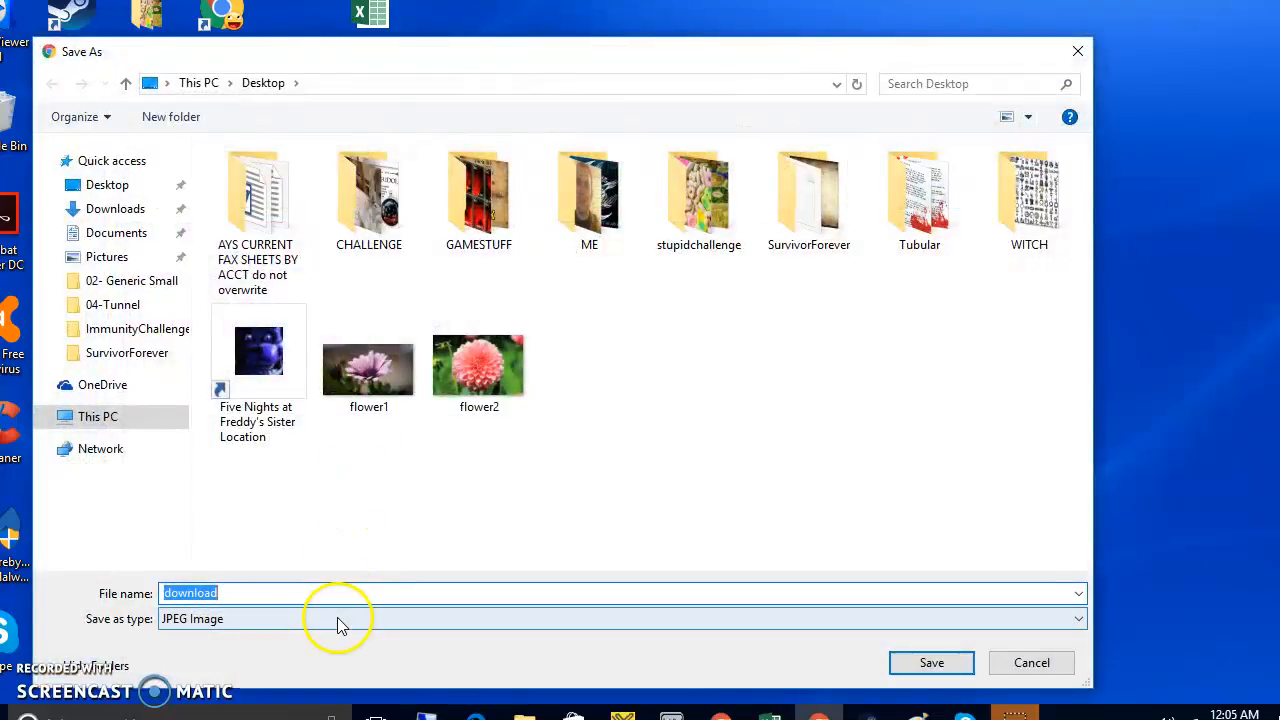
type("flower")
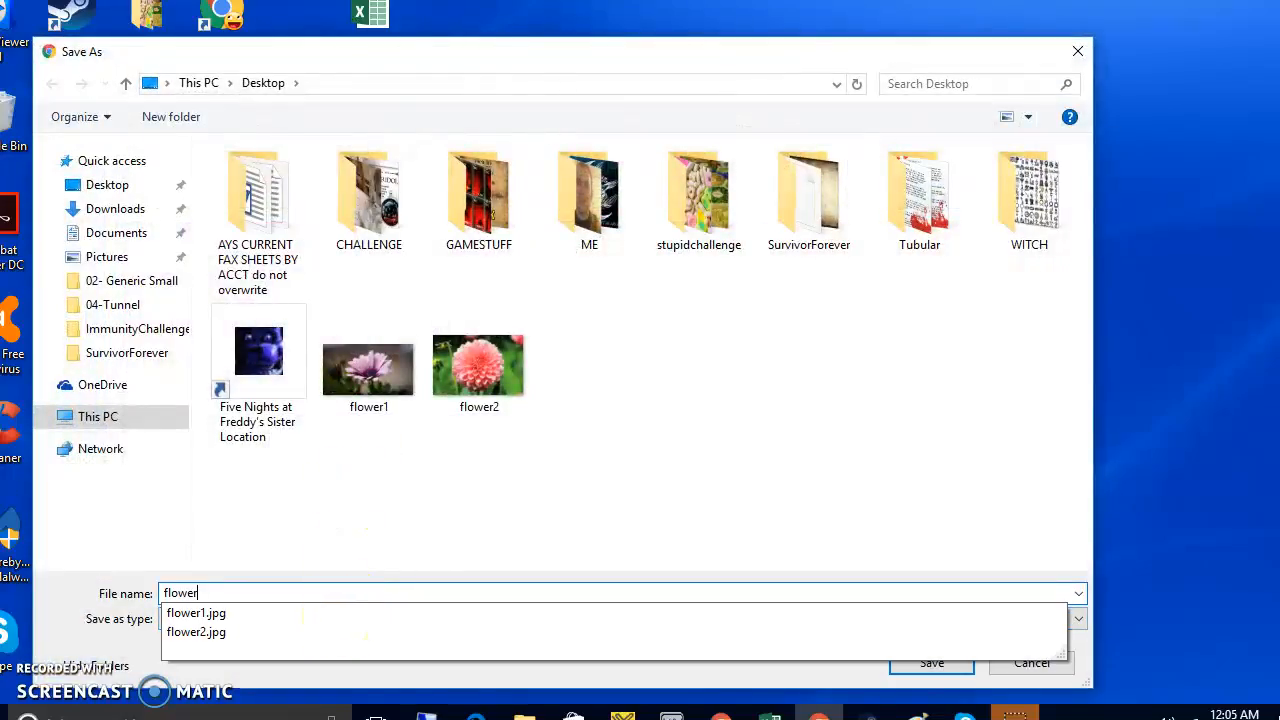
type("3")
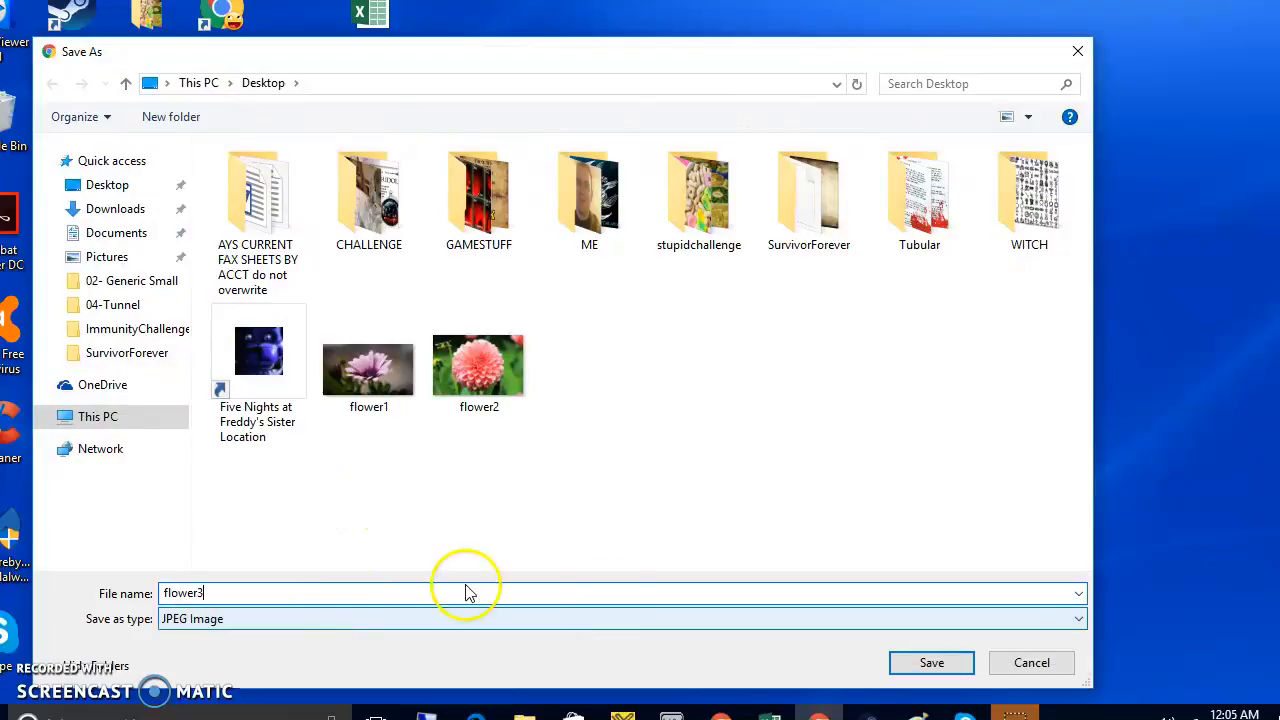
left_click(918, 663)
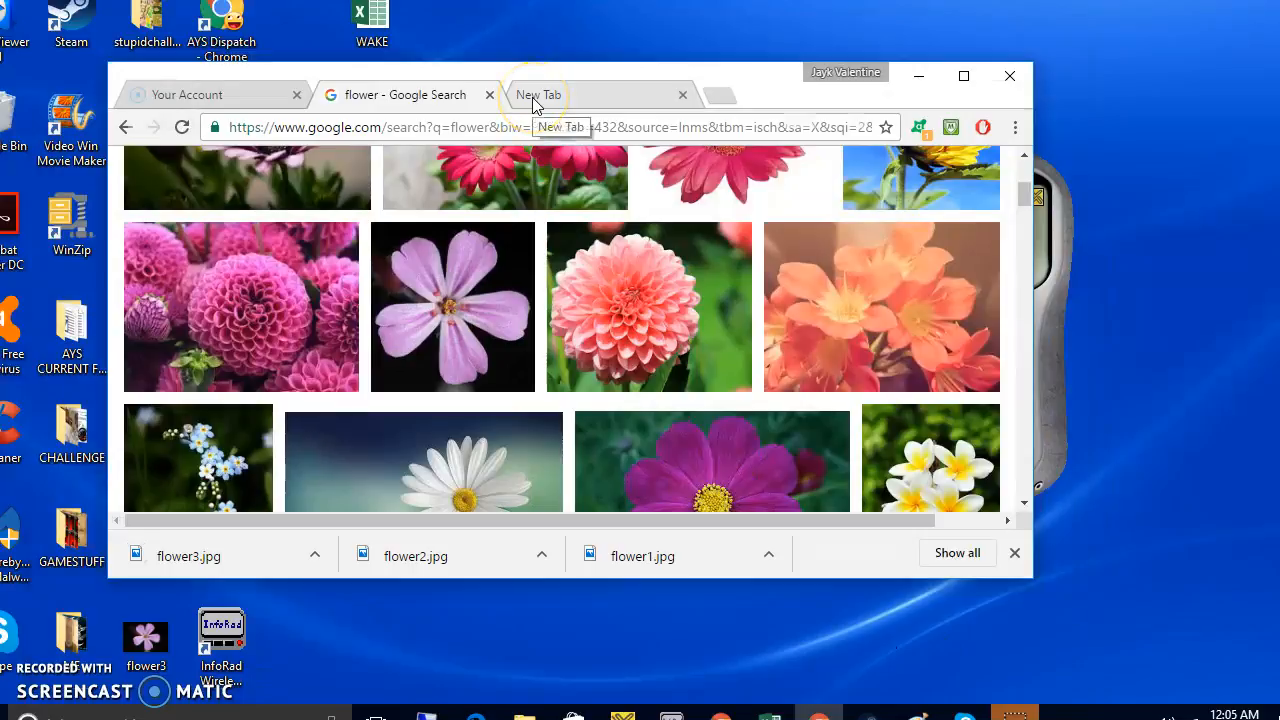
Step: Open pixlr.com in the empty browser tab and make the browser window taller
left_click(535, 100)
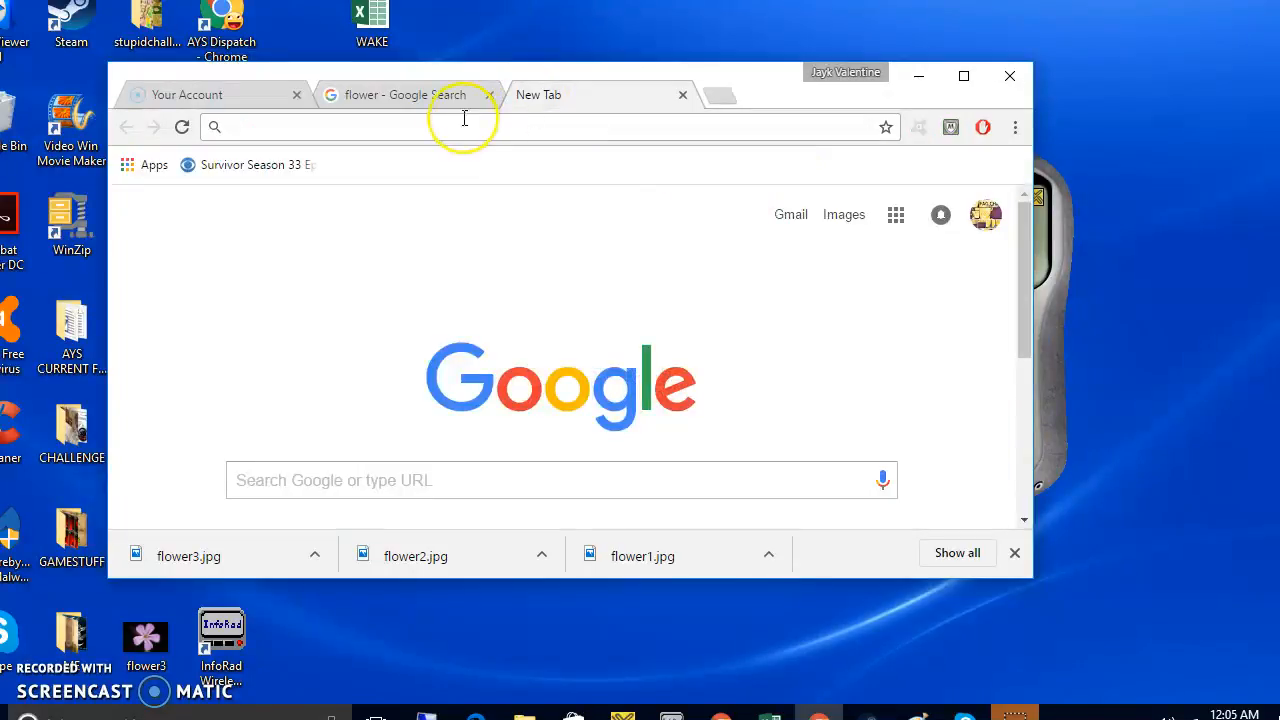
type("pix")
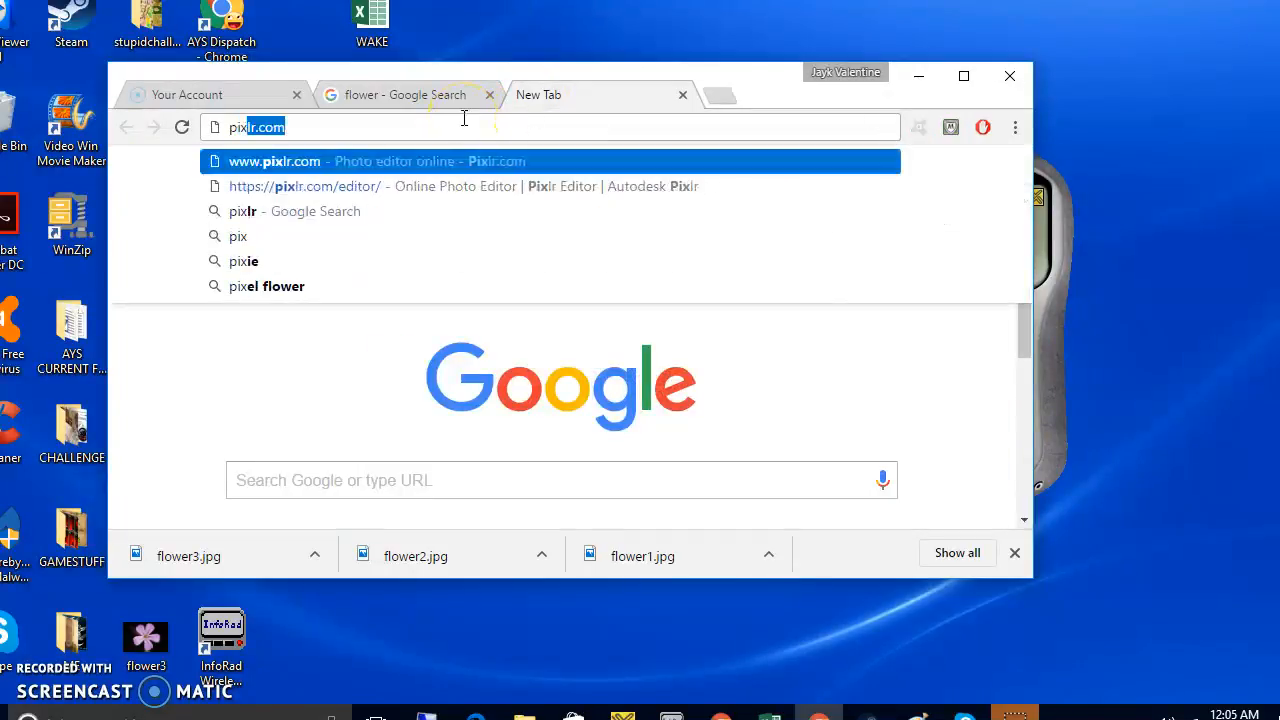
key("Return")
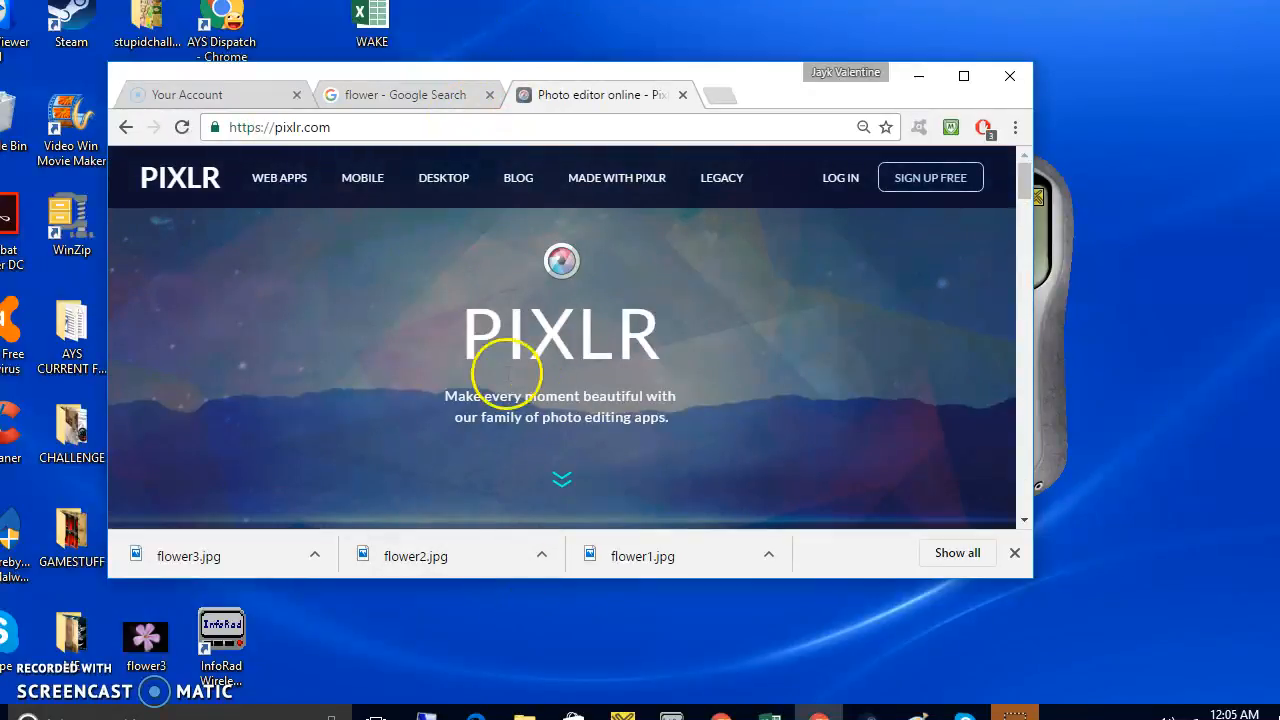
left_click_drag(517, 584, 525, 672)
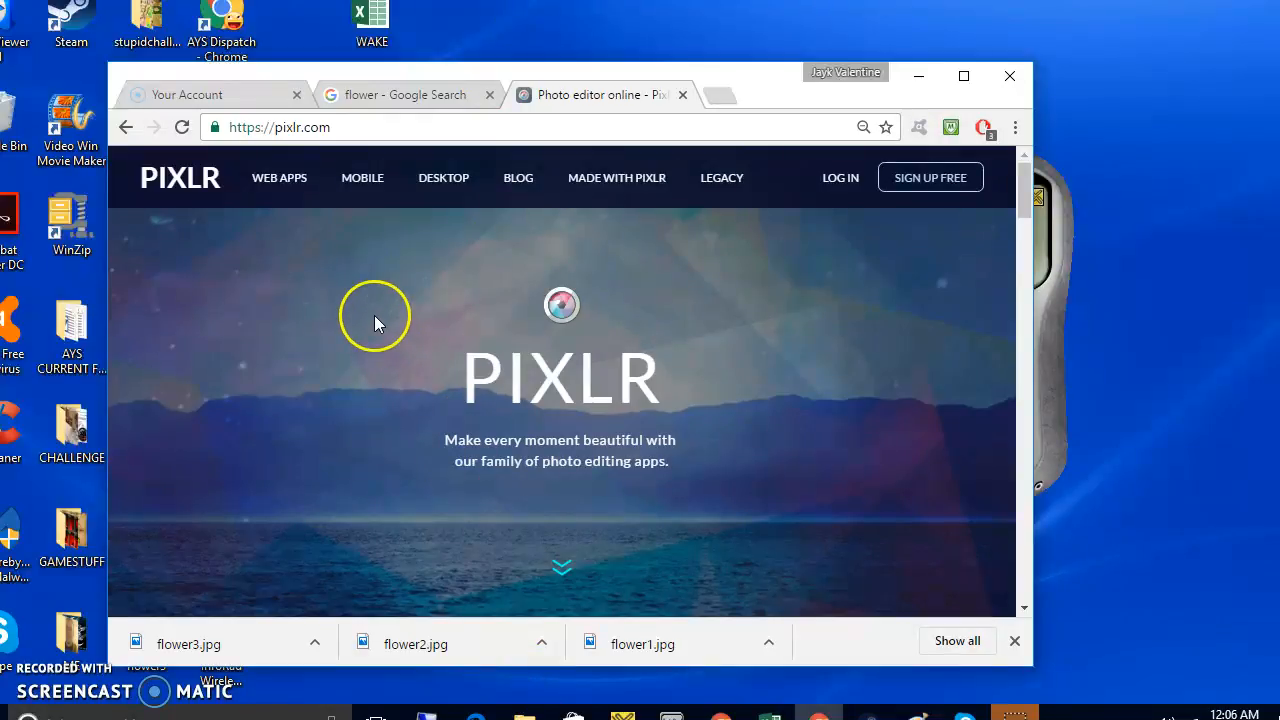
Step: Launch the Pixlr Editor web app from the Pixlr home page
scroll(388, 330, "down", 3)
scroll(388, 330, "down", 3)
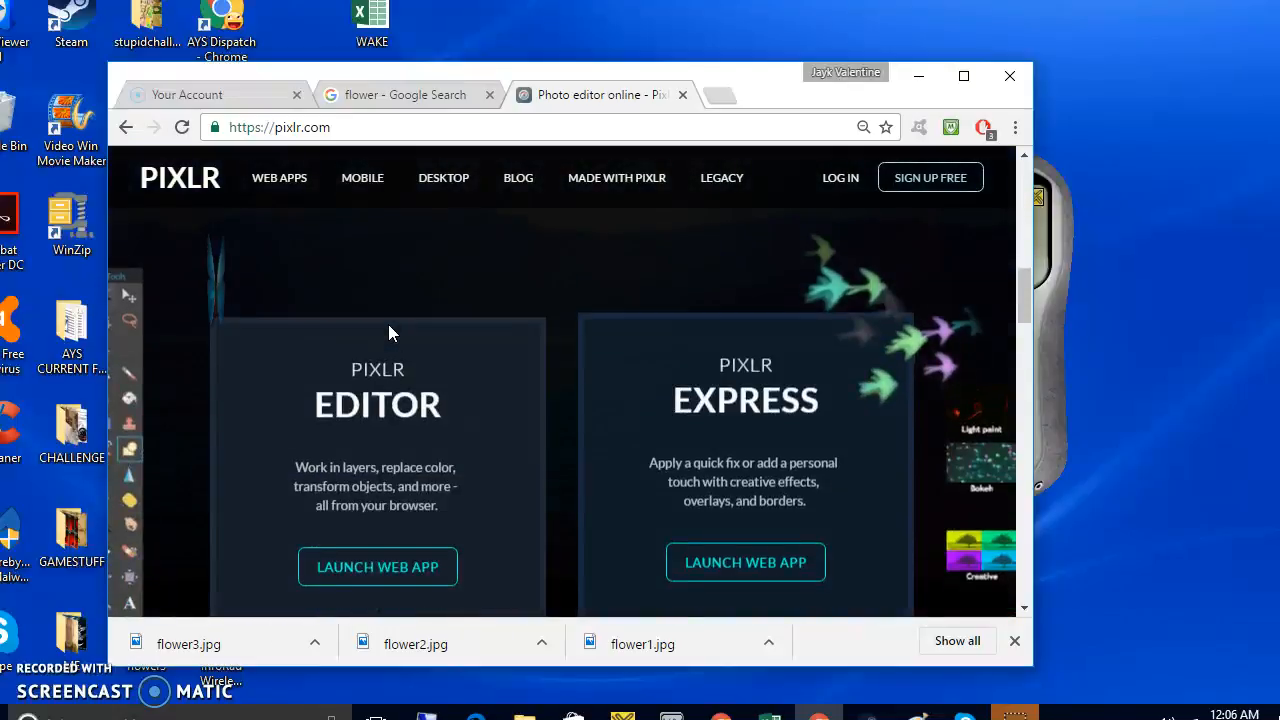
scroll(388, 330, "up", 1)
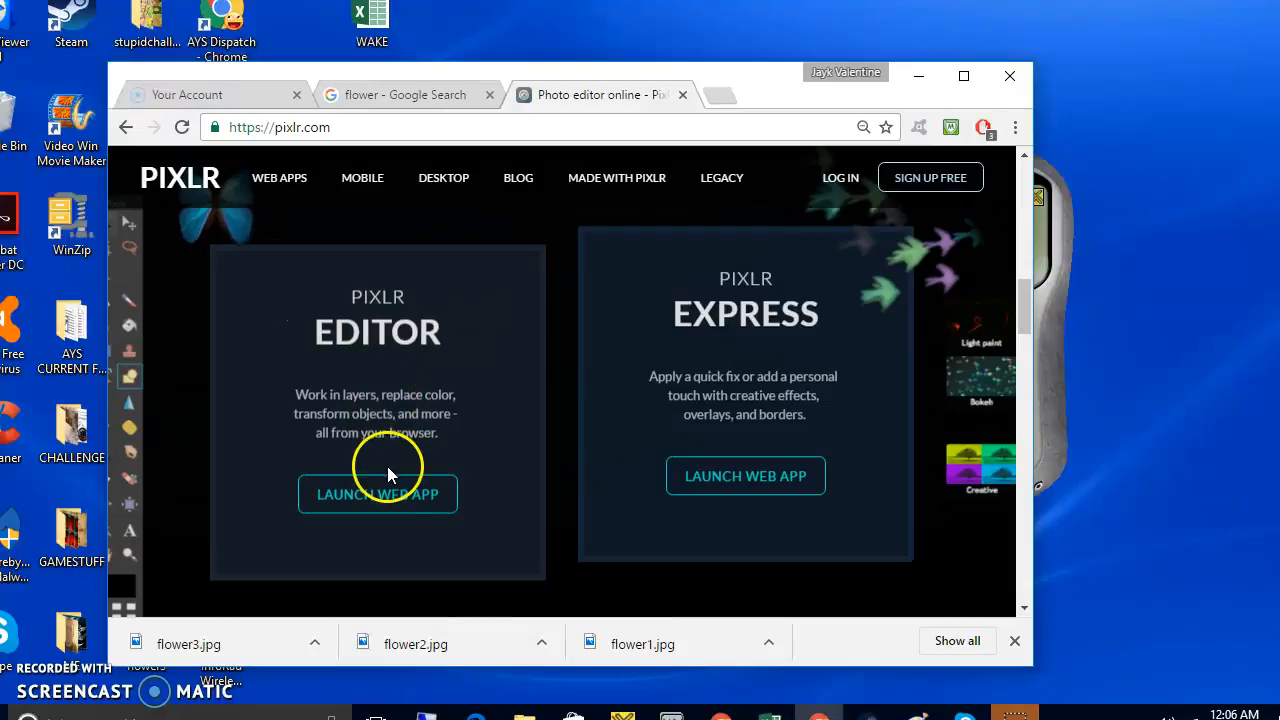
left_click(391, 503)
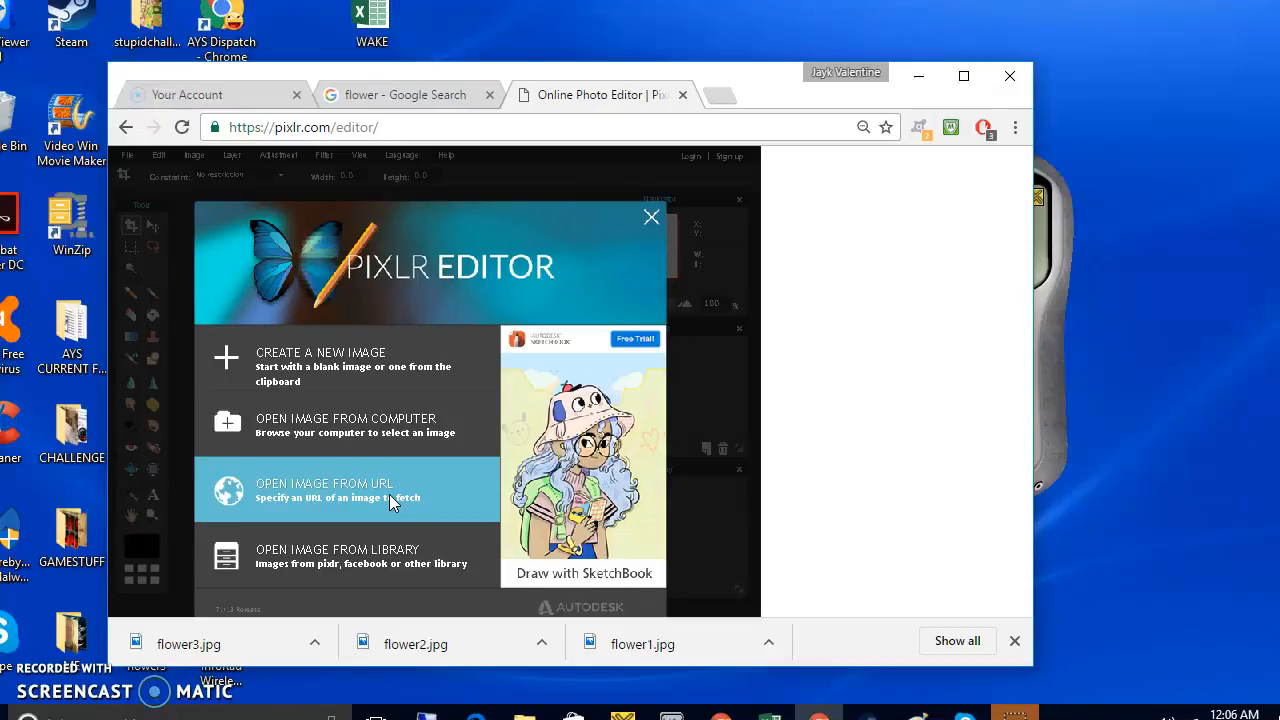
Step: Create a new 800 x 600 image with a transparent background
left_click(352, 412)
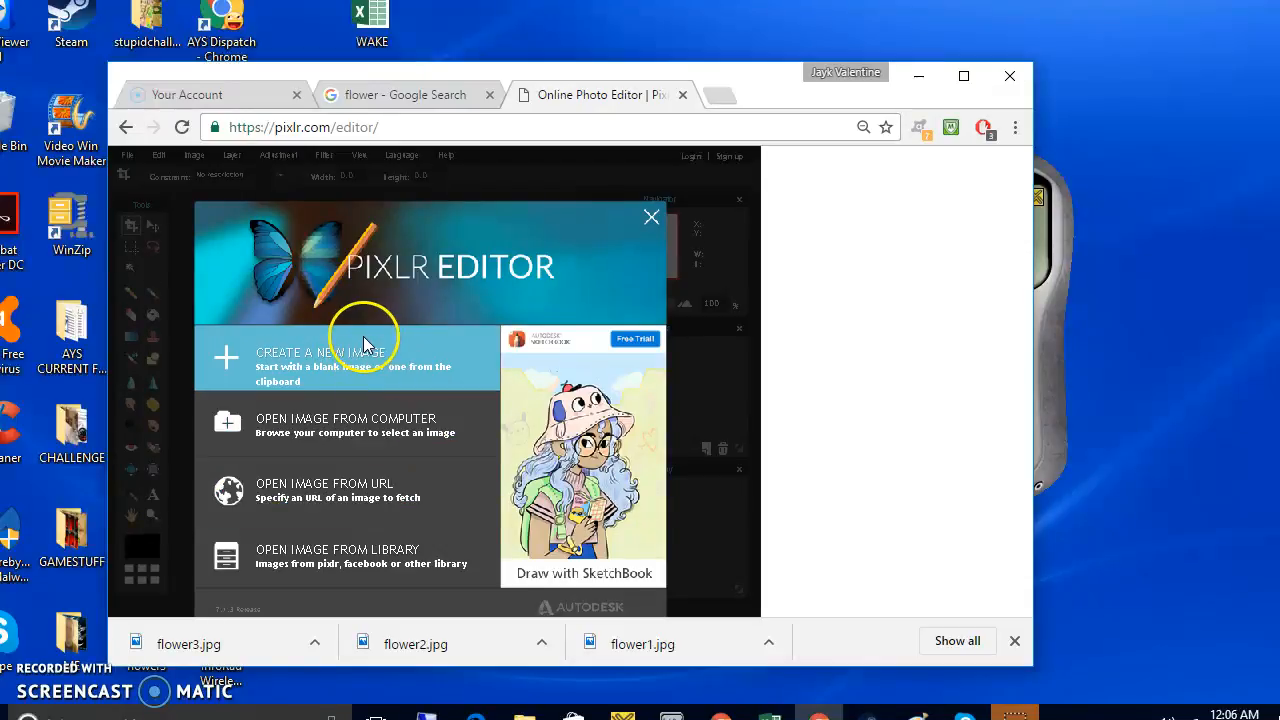
left_click(297, 370)
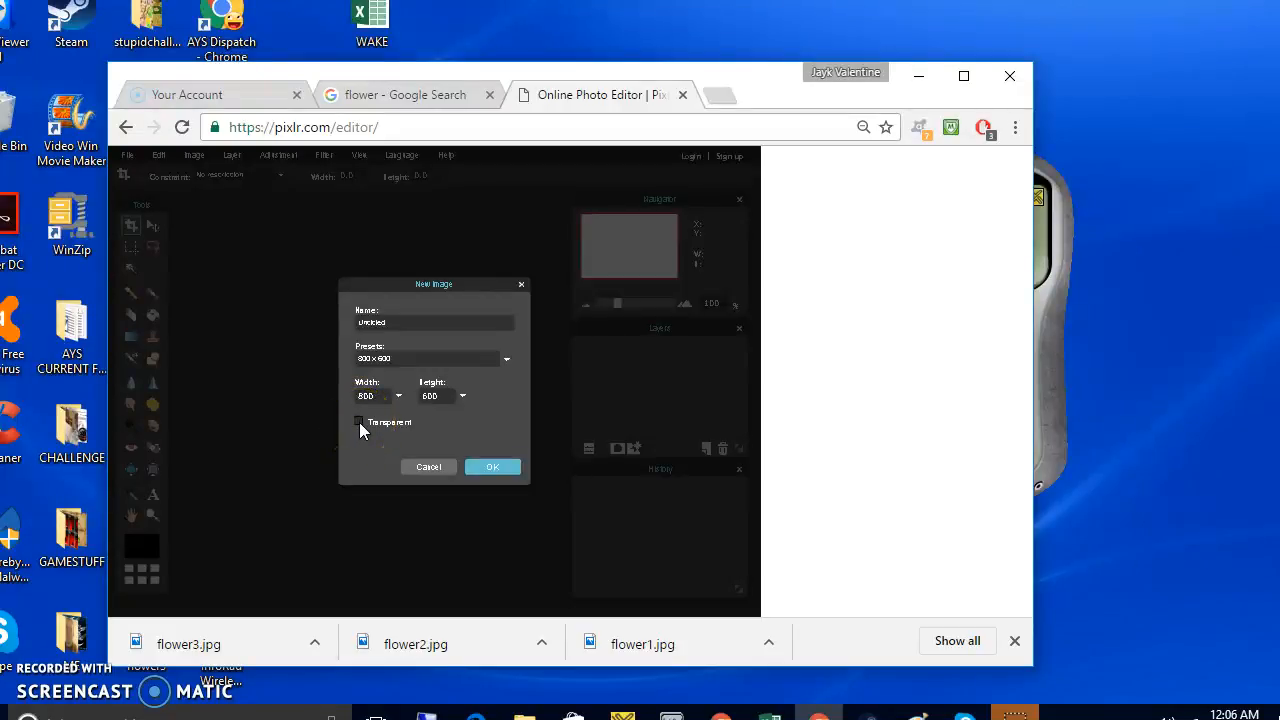
left_click(405, 424)
left_click(491, 467)
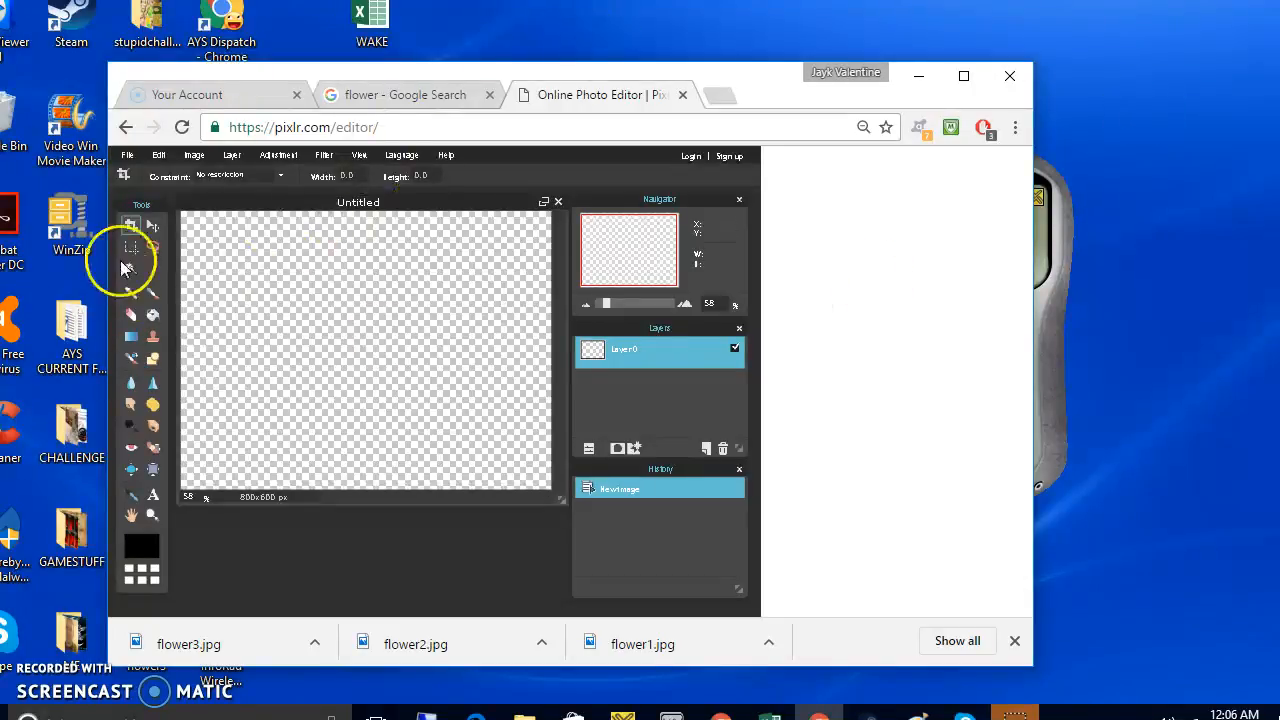
Step: Open the flower1 image from the Desktop in the editor
left_click(127, 155)
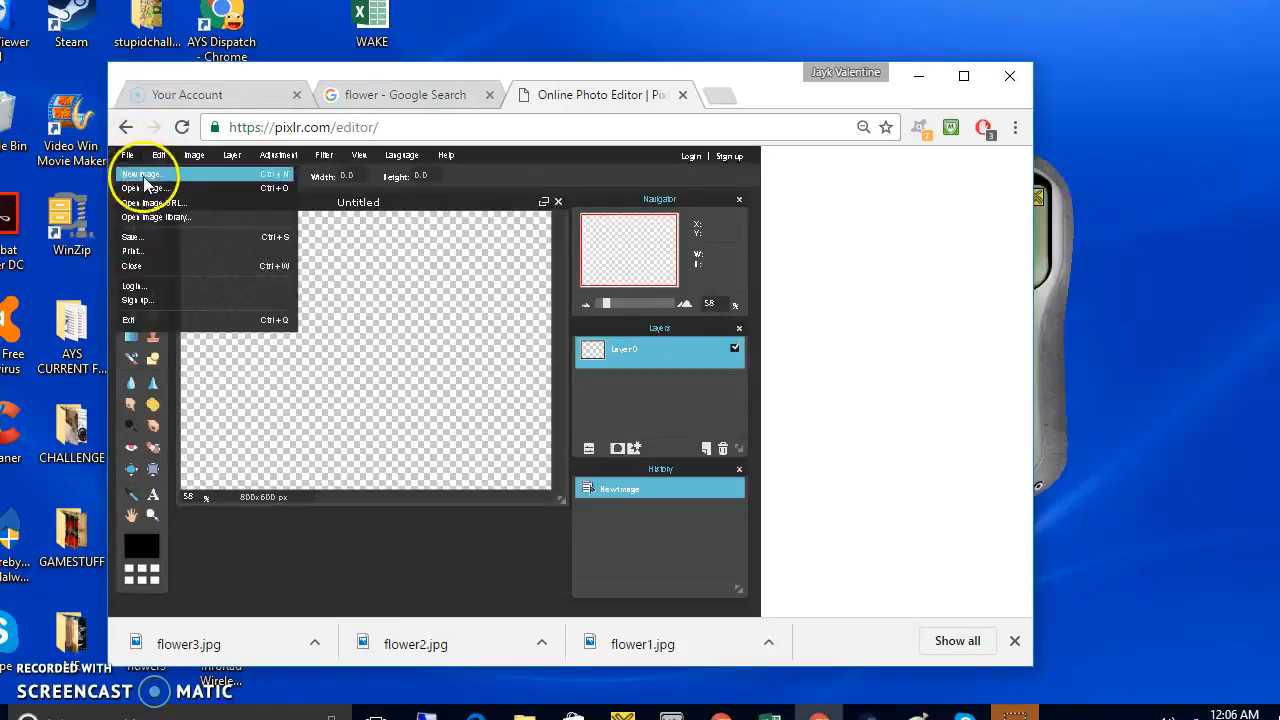
left_click(148, 188)
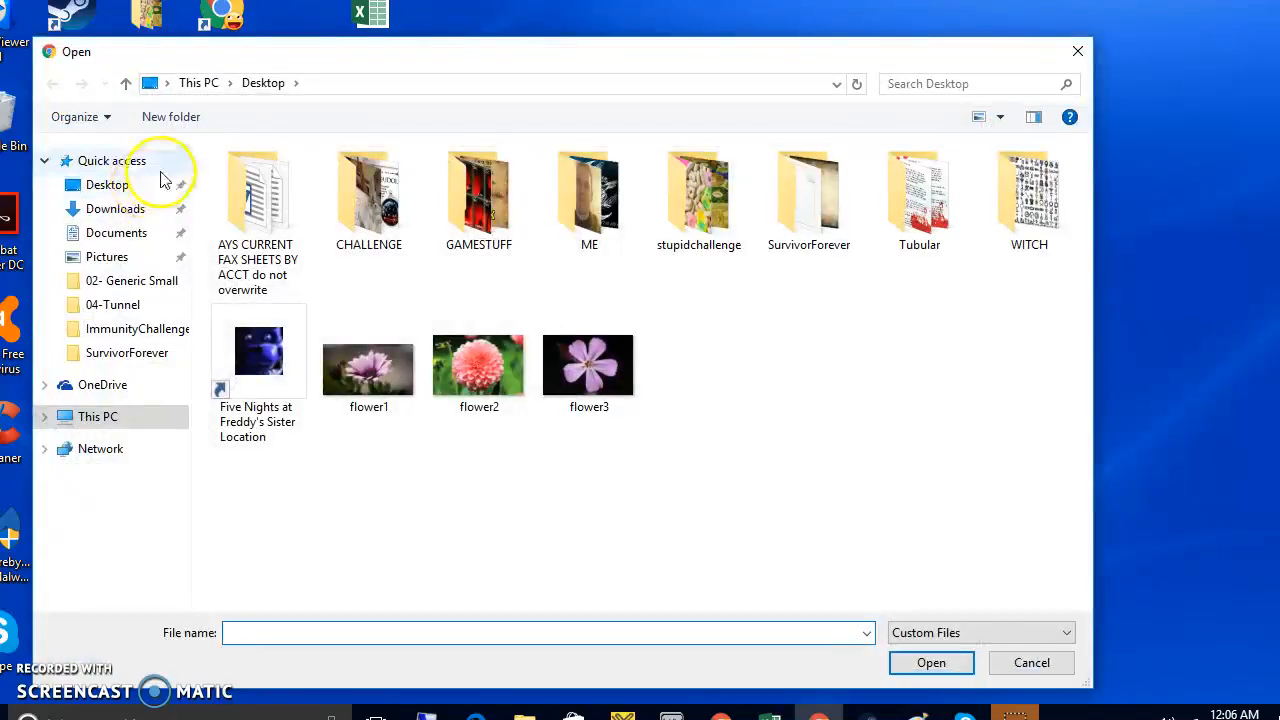
left_click(368, 370)
left_click(932, 667)
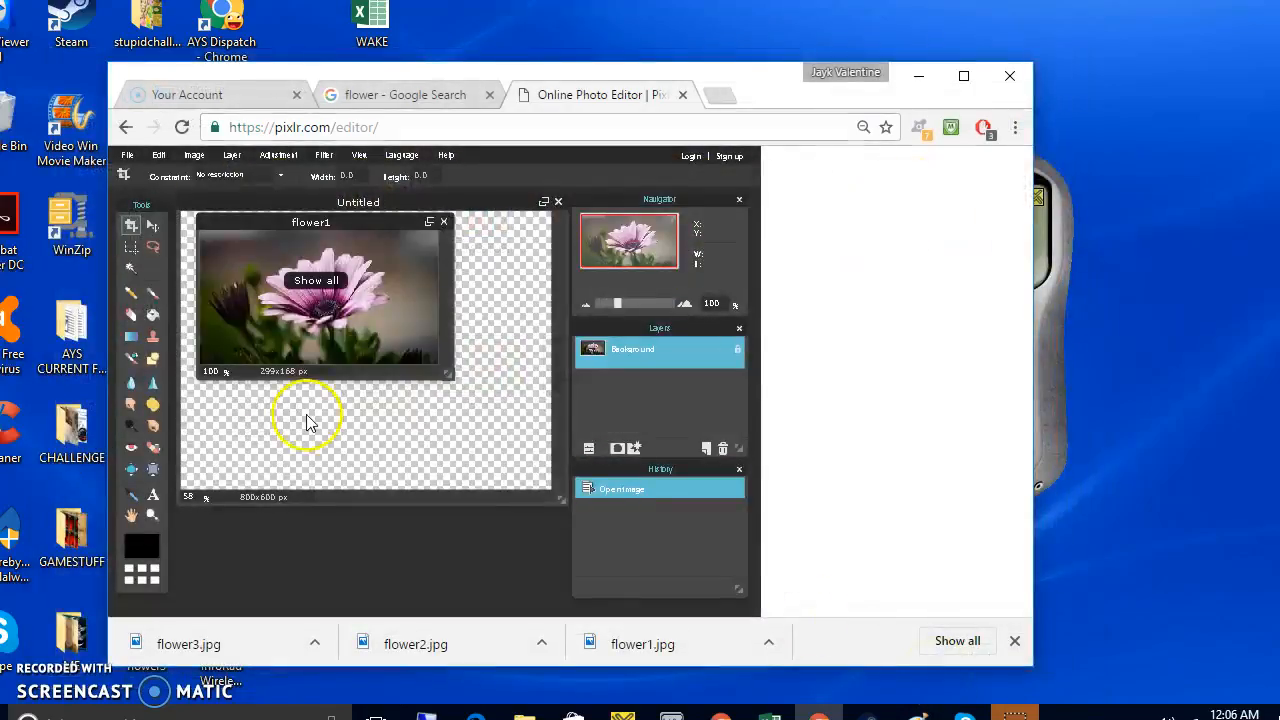
Step: Open the flower2 image from the Desktop in its own editor window
left_click(131, 150)
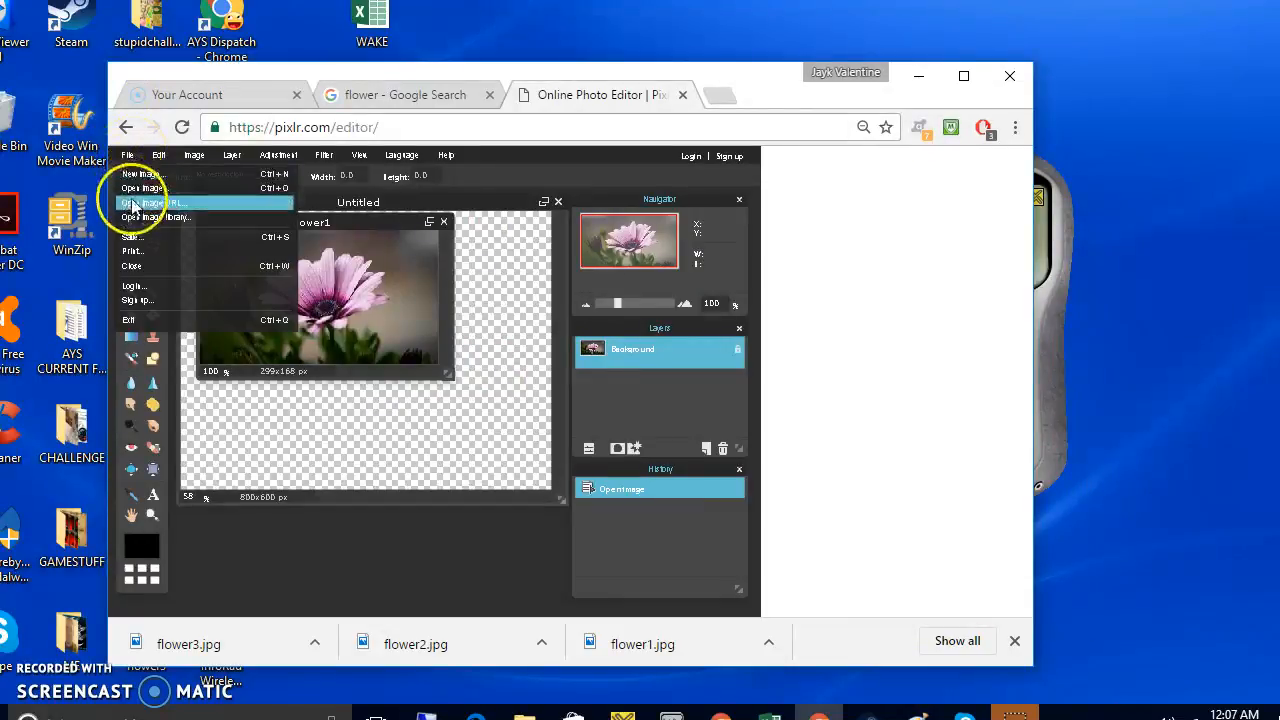
left_click(132, 189)
left_click(478, 366)
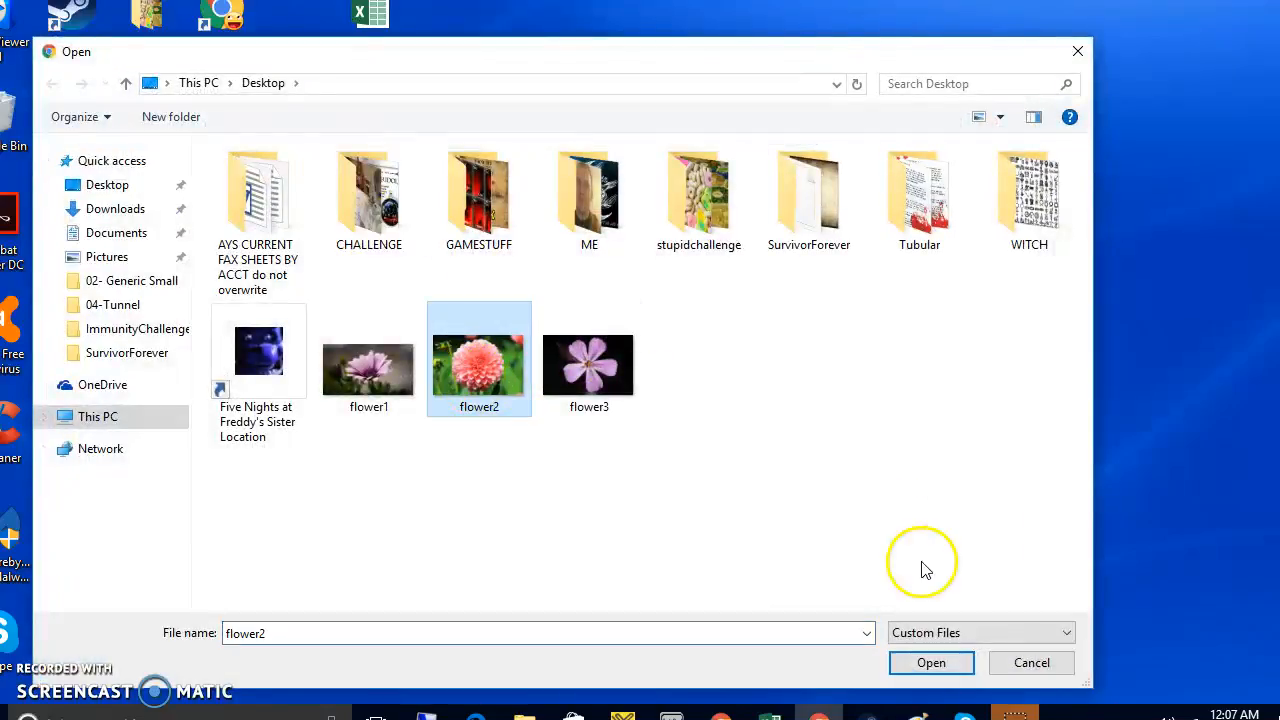
left_click(930, 663)
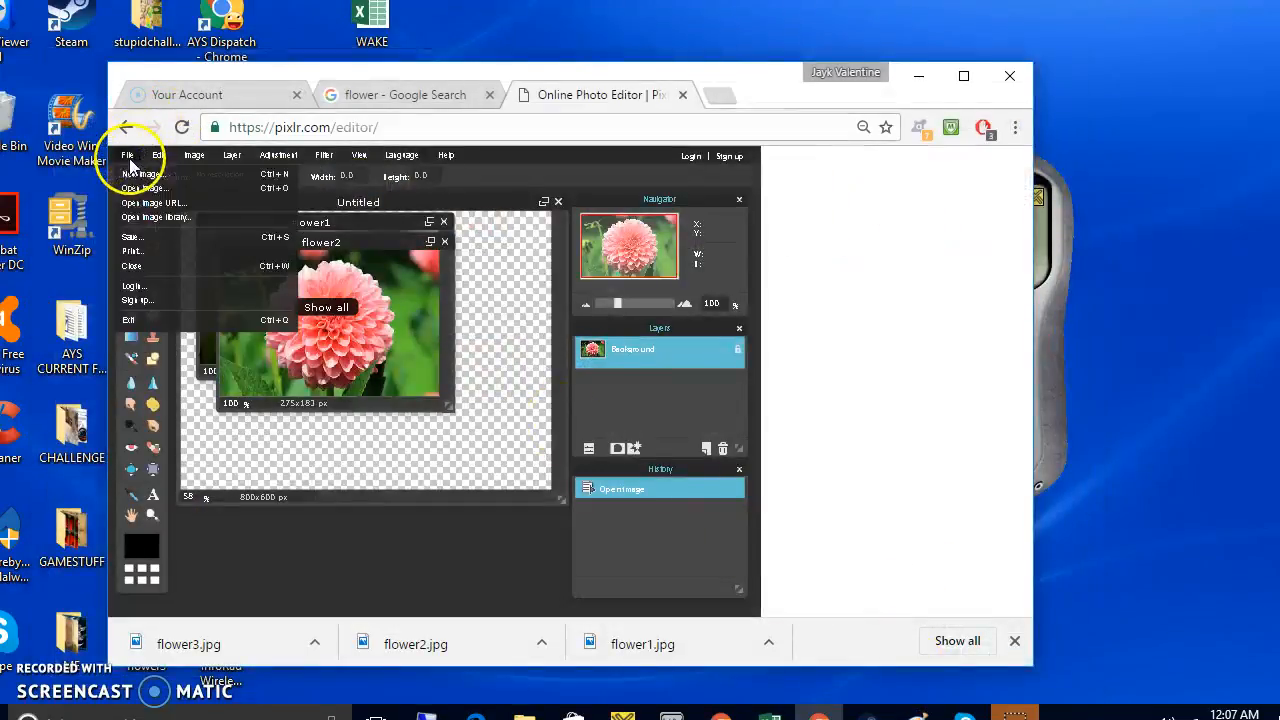
Step: Open the flower3 image from the Desktop in its own editor window
left_click(137, 193)
left_click(588, 395)
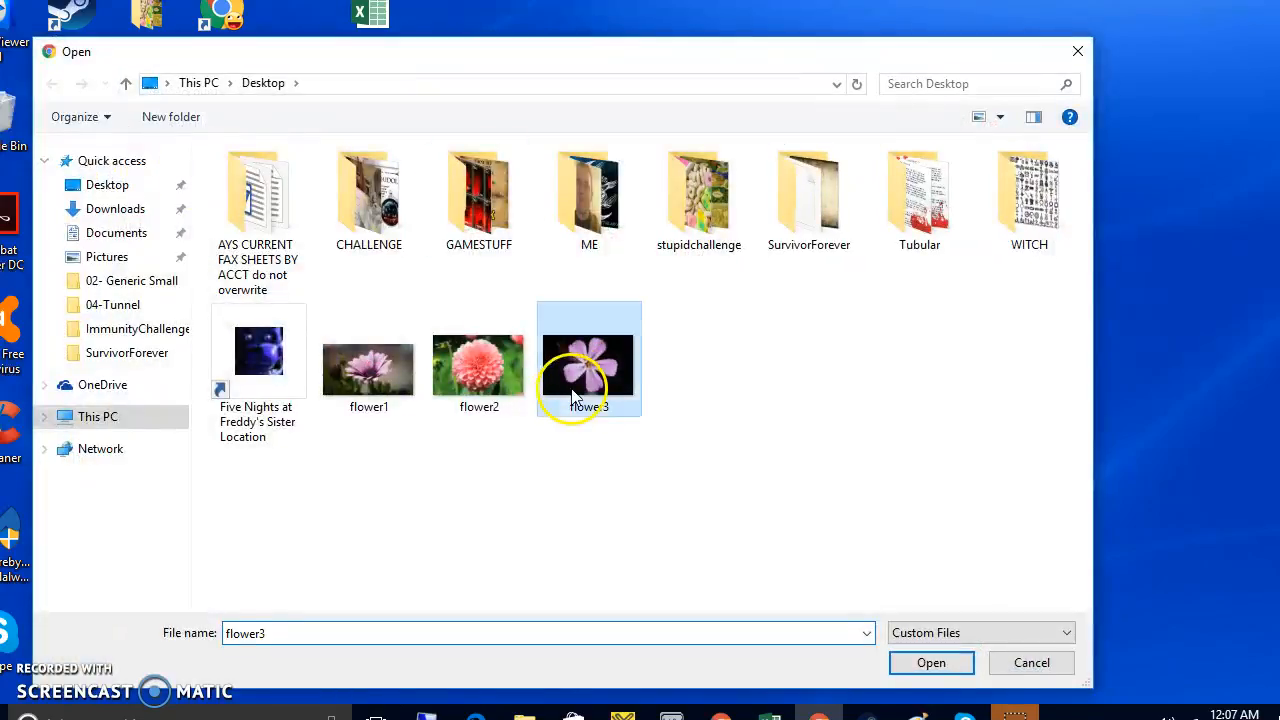
left_click(930, 663)
Step: Rearrange the flower3, flower2 and flower1 windows below the top of the blank canvas, keeping flower1 in front
left_click_drag(283, 262, 247, 422)
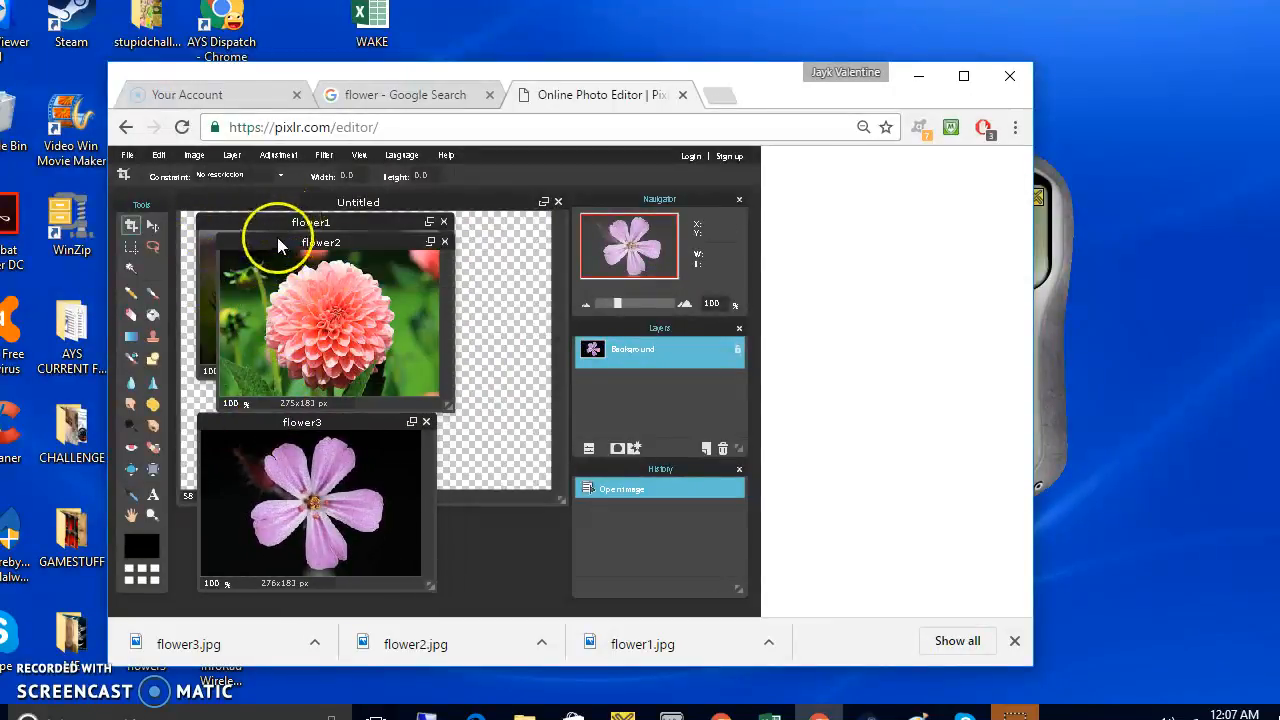
left_click_drag(276, 244, 446, 426)
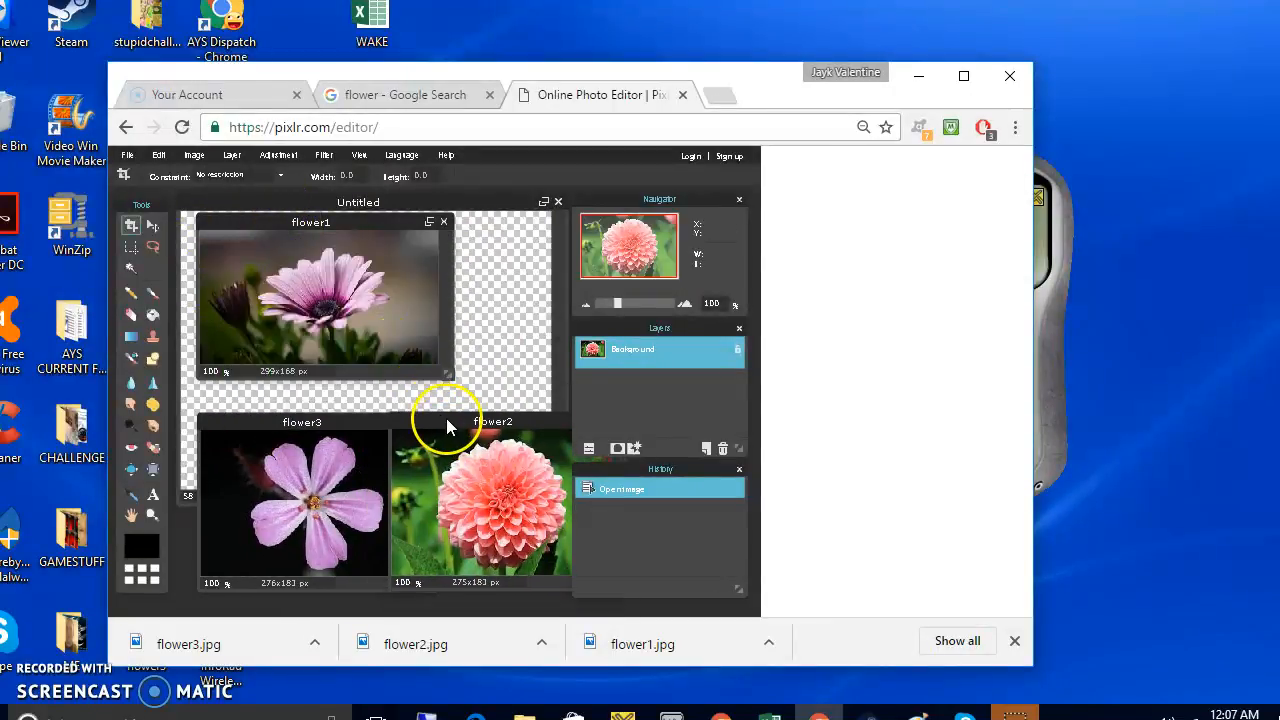
left_click_drag(308, 222, 371, 439)
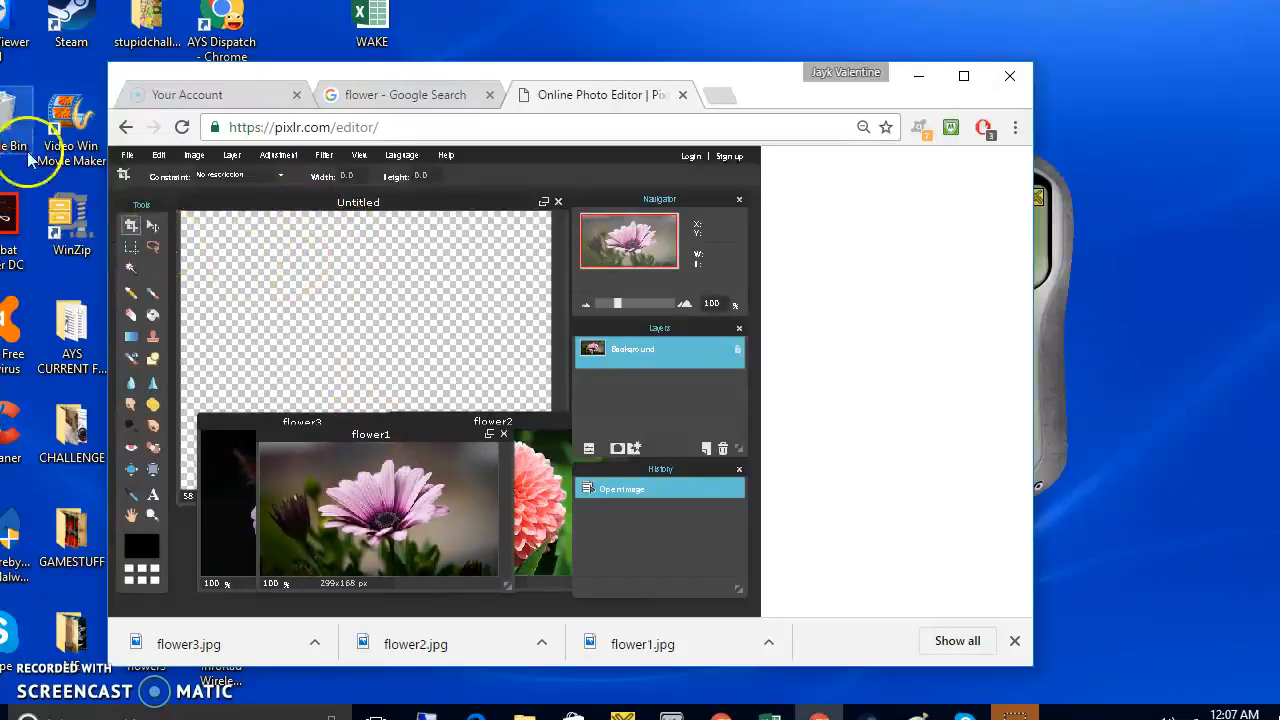
left_click_drag(357, 434, 336, 362)
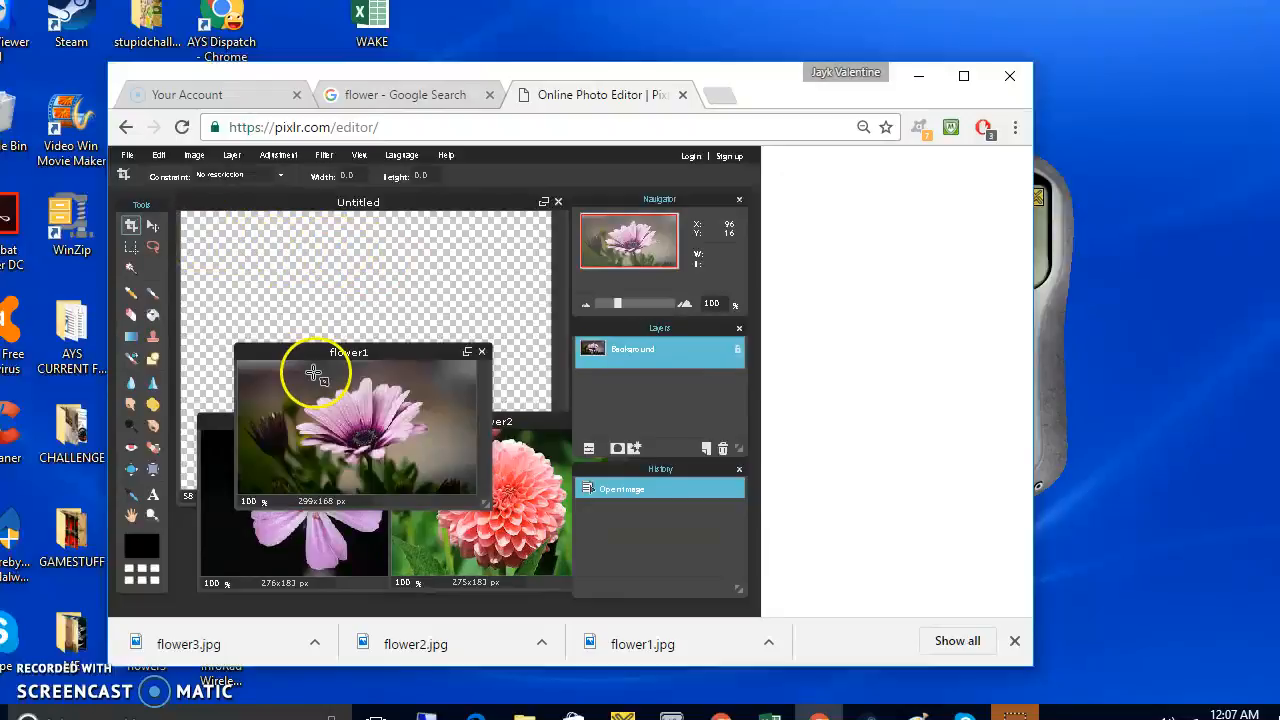
Step: Select the entire flower1 image and cut it
left_click(158, 156)
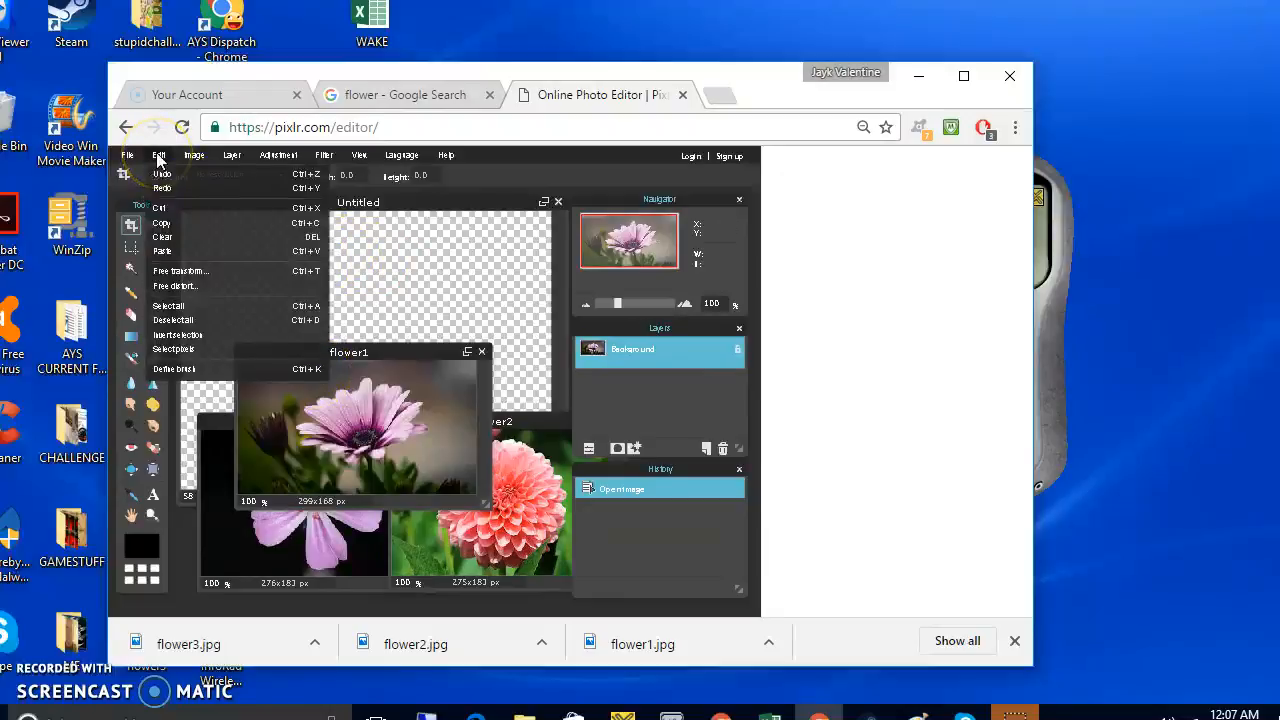
left_click(175, 311)
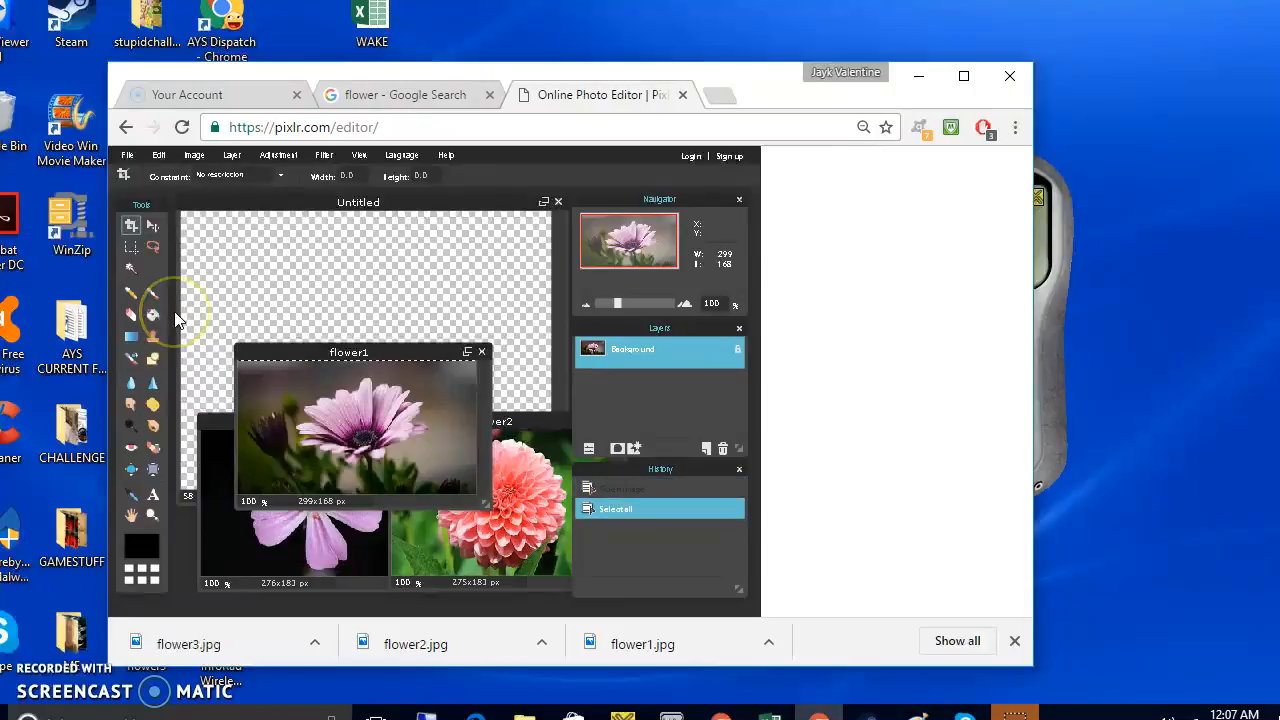
left_click(158, 157)
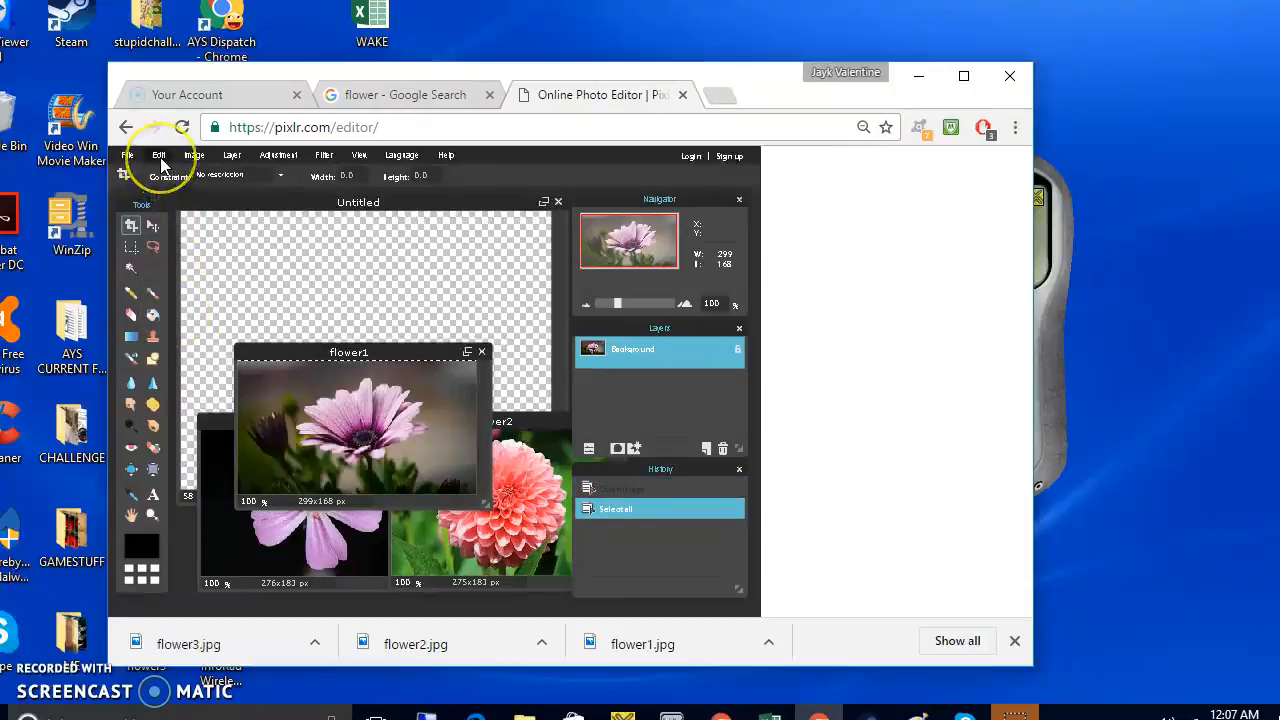
left_click(158, 152)
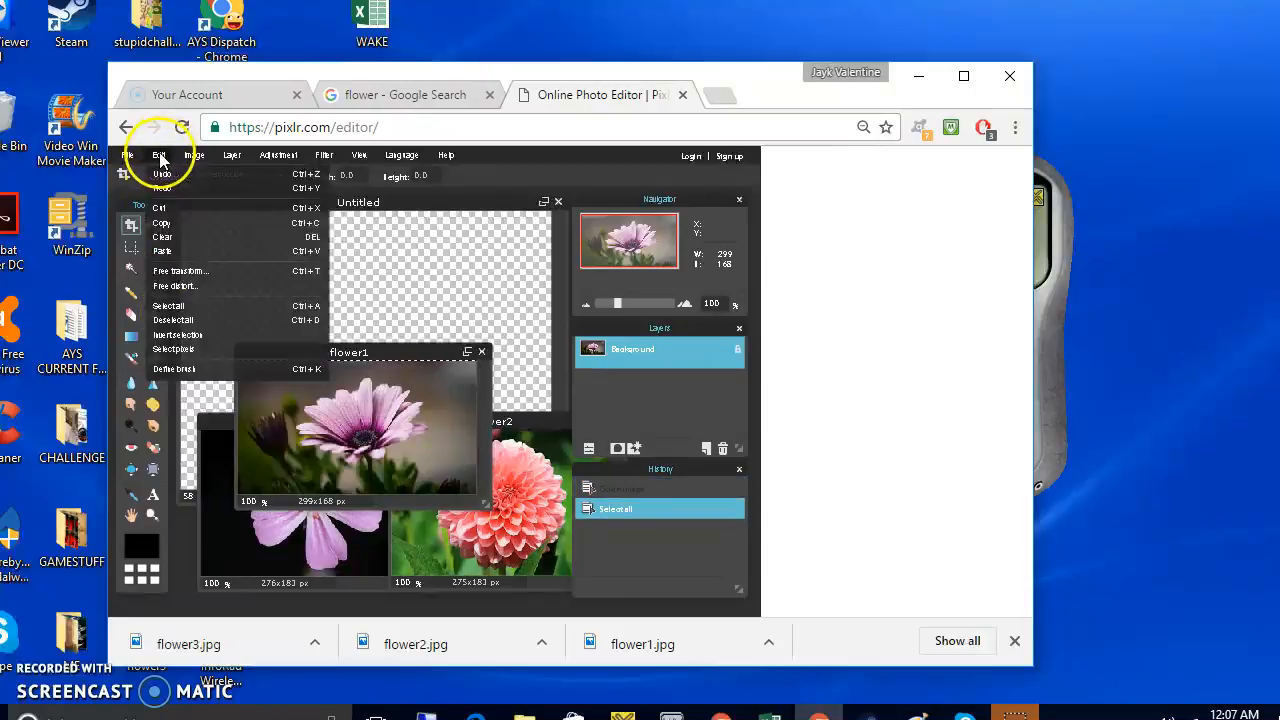
left_click(170, 218)
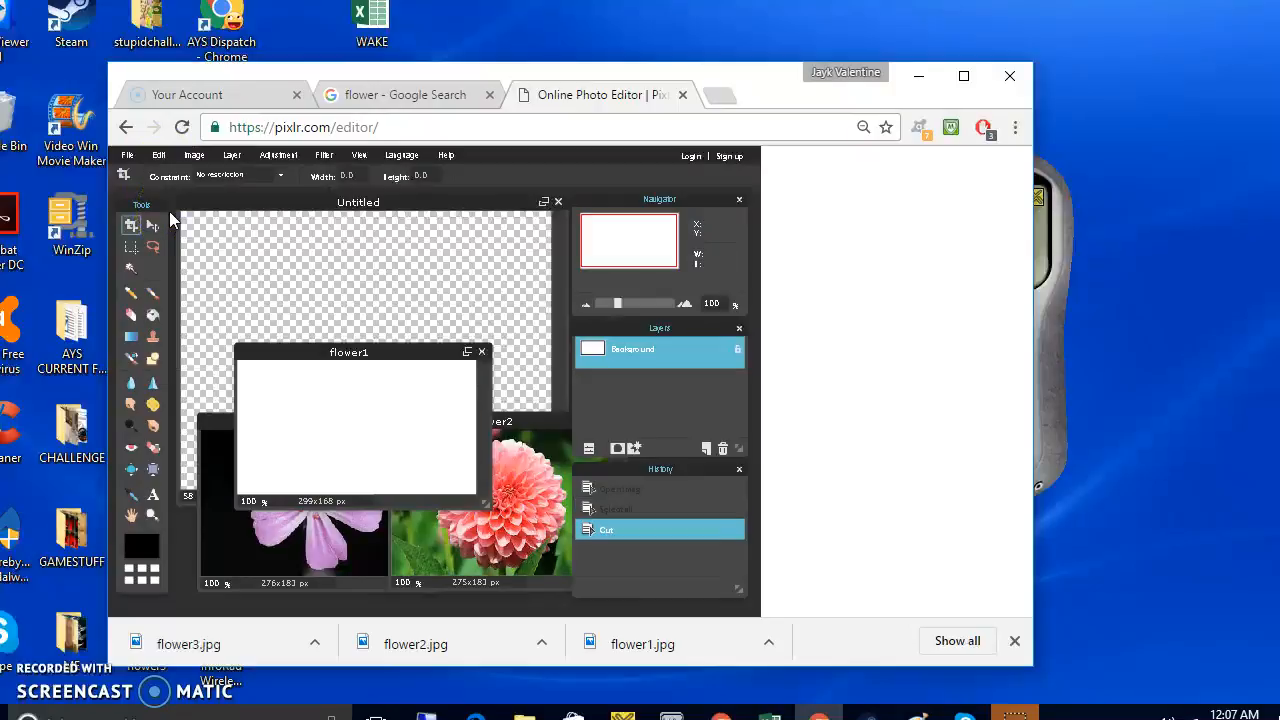
left_click(86, 168)
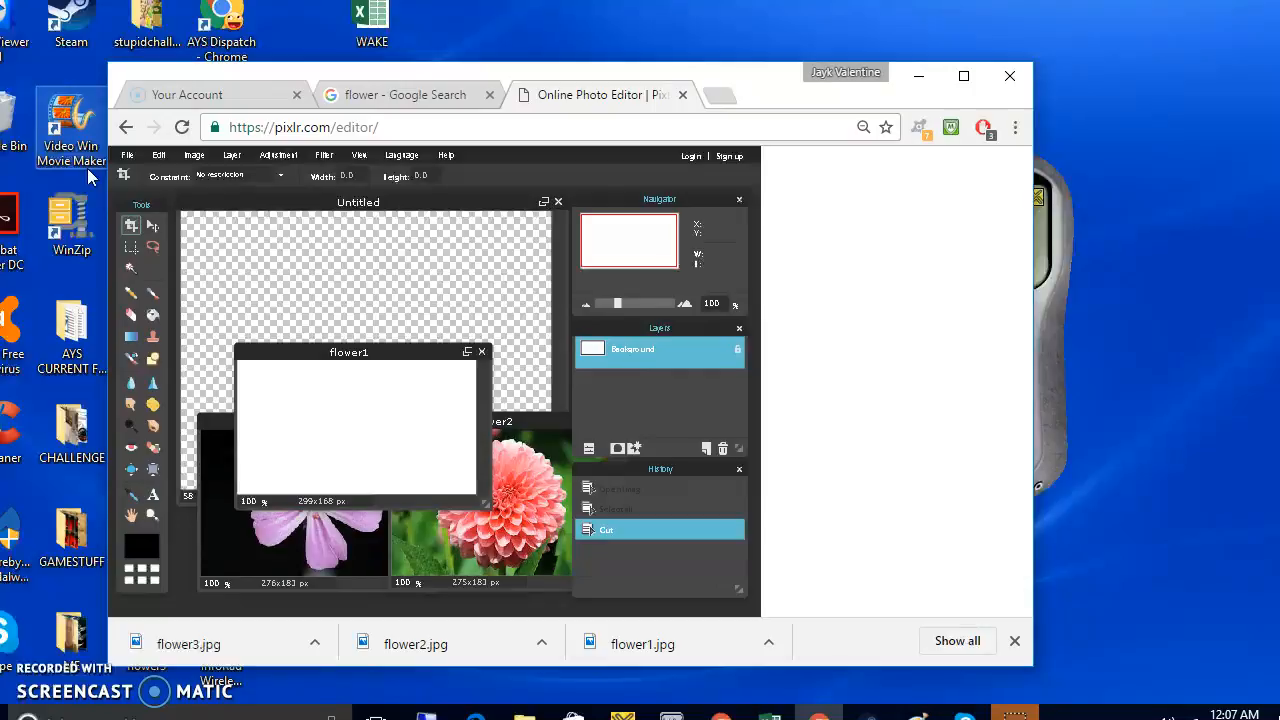
Step: Paste the cut flower1 picture into the Untitled transparent canvas as a new layer
left_click(339, 200)
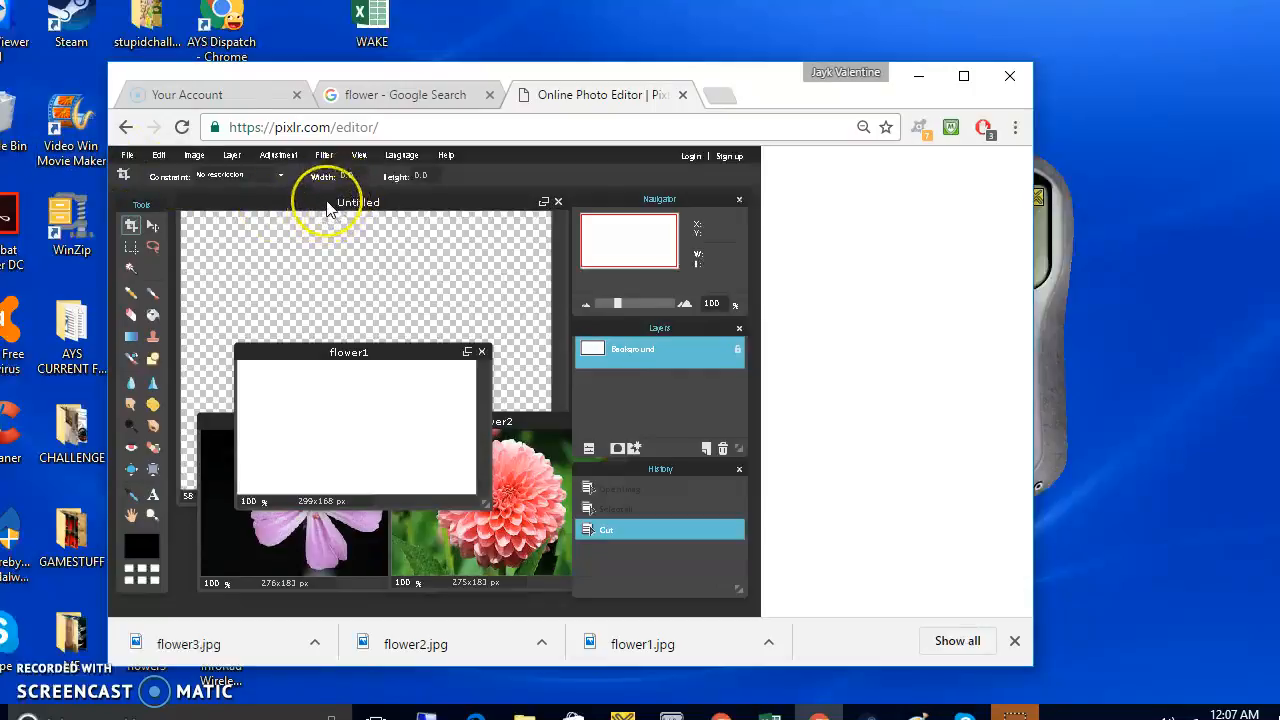
left_click(329, 207)
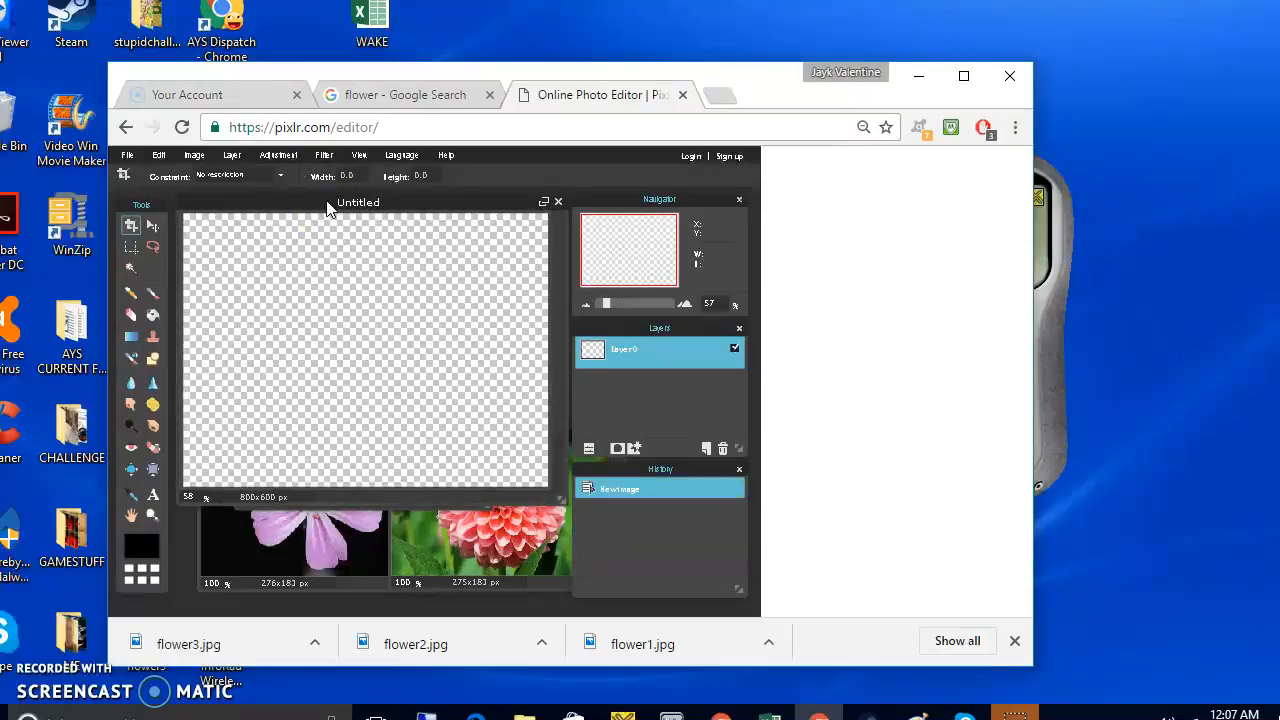
left_click(158, 155)
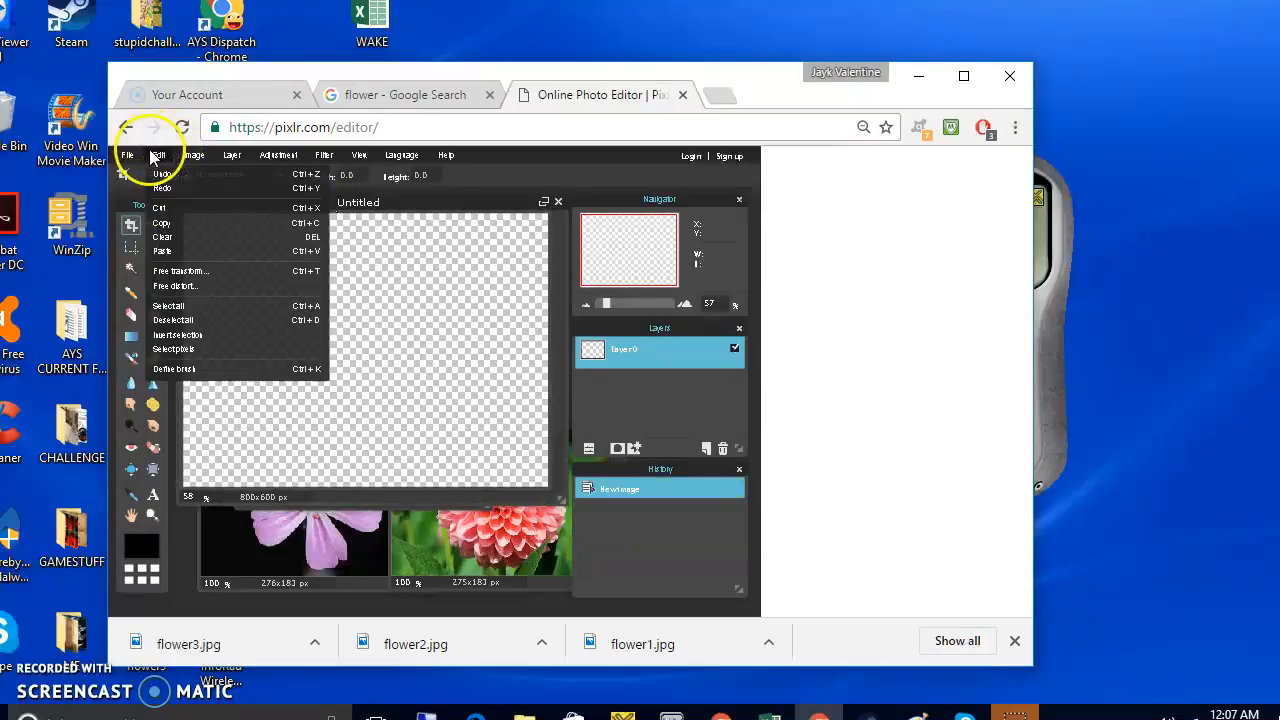
left_click(173, 256)
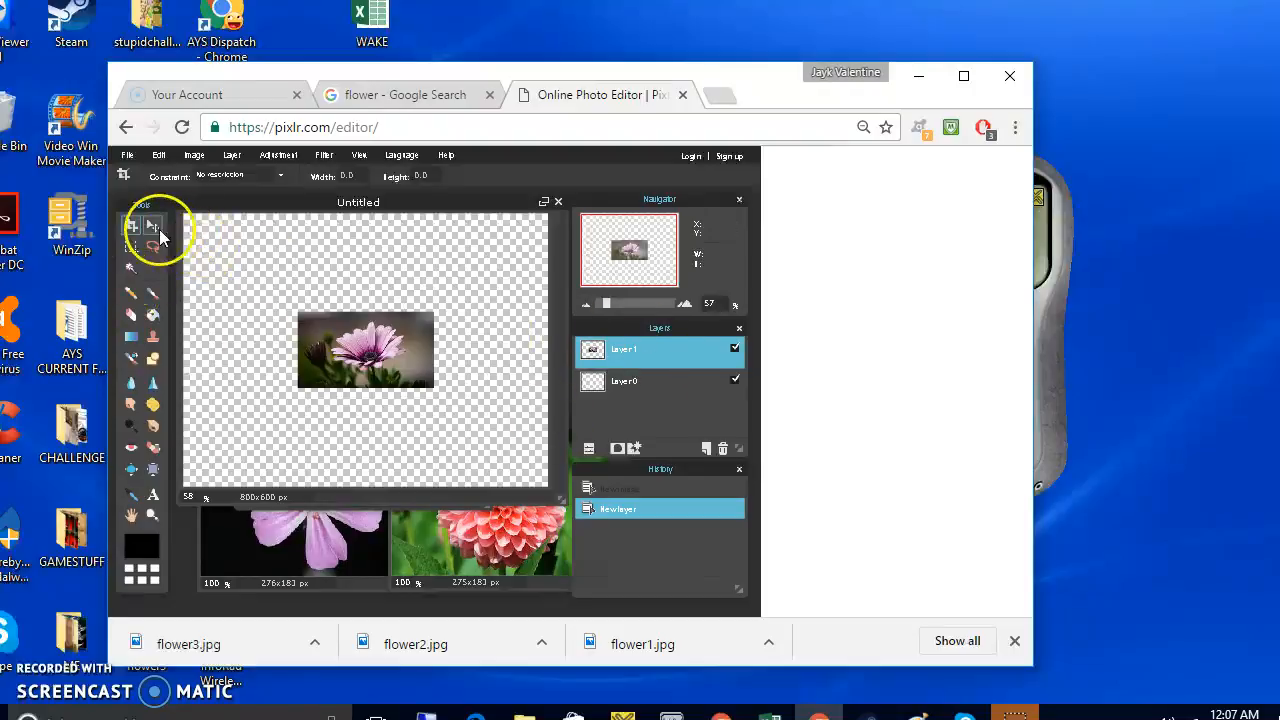
Step: Move the pasted flower1 picture slightly up and left of the canvas centre
left_click(149, 229)
left_click_drag(423, 377, 348, 368)
mouse_move(270, 338)
left_mouse_down()
mouse_move(360, 288)
mouse_move(285, 306)
mouse_move(355, 385)
mouse_move(319, 331)
left_mouse_up()
Step: Try the Eraser tool with a diagonal stroke across the flower1 picture and undo the stroke
left_click(131, 316)
left_click_drag(409, 266, 189, 374)
left_click(158, 156)
left_click(160, 174)
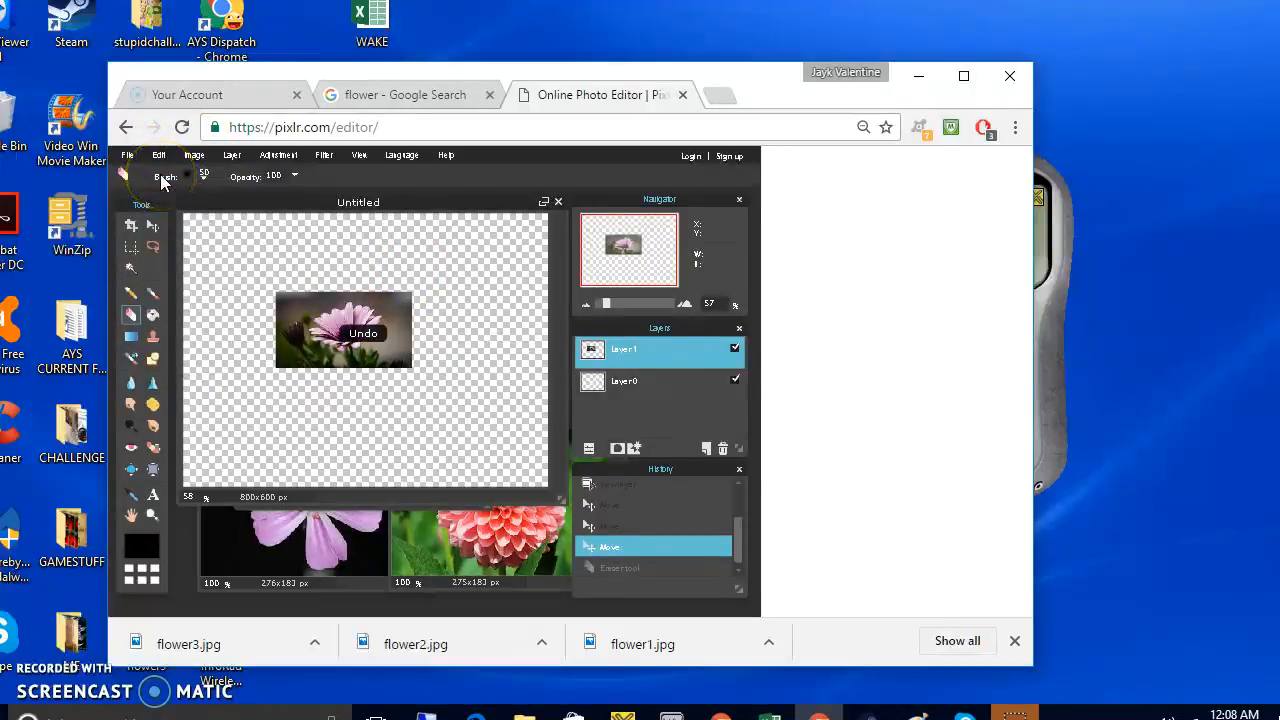
Step: Move the flower1 picture on Layer 1 into the upper-left corner of the canvas
left_click(594, 389)
left_click(153, 227)
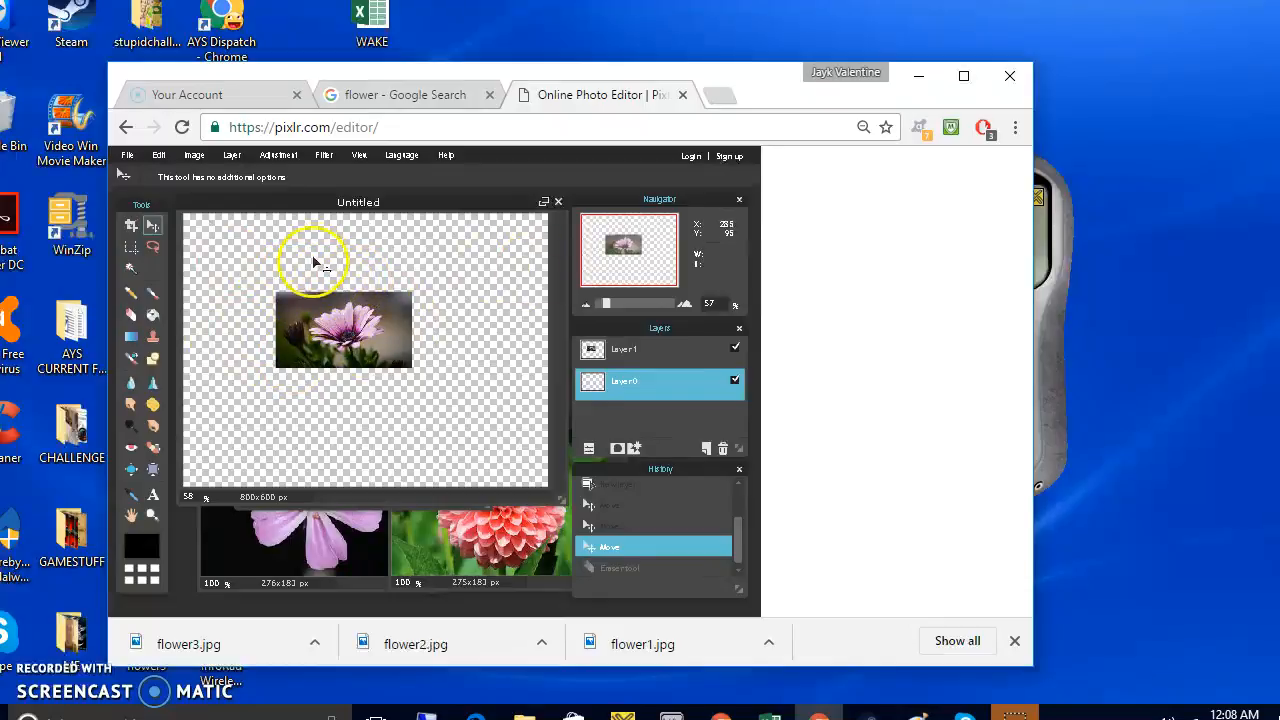
left_click(614, 350)
left_click_drag(363, 328, 247, 250)
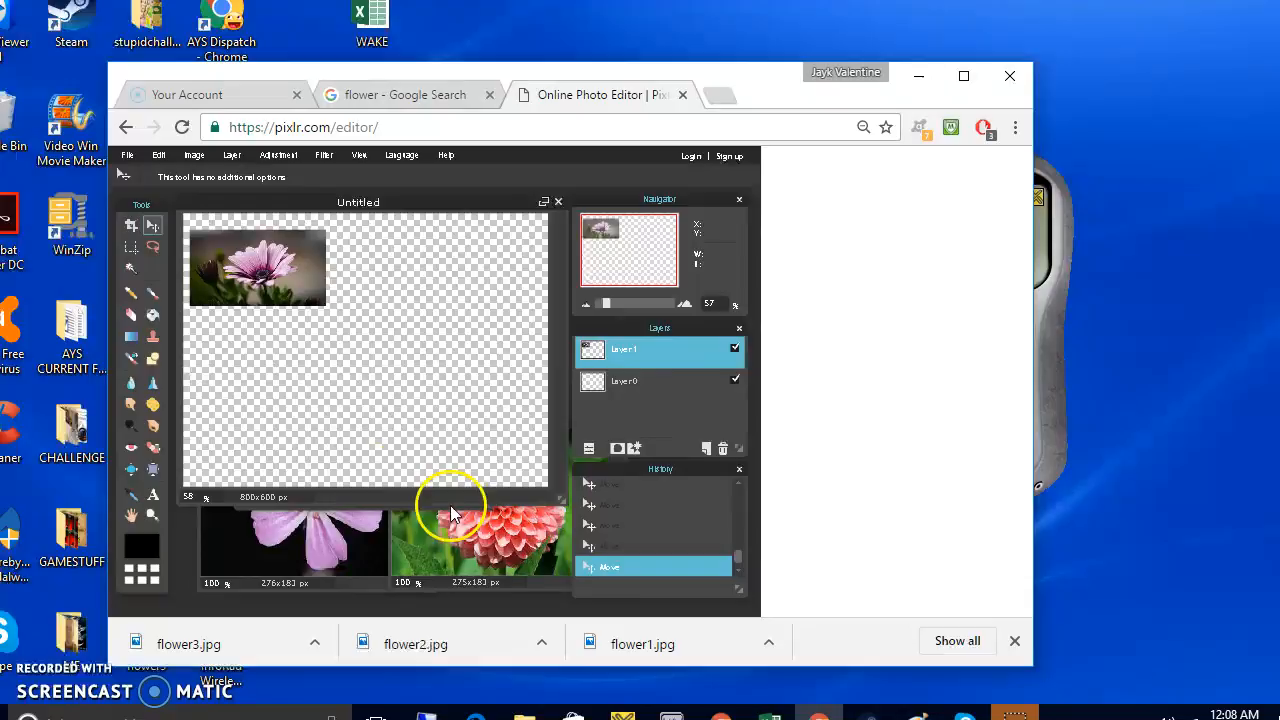
Step: Bring the flower2 window forward over the canvas, then select its entire image and cut it
left_click(446, 585)
left_click_drag(459, 425, 293, 372)
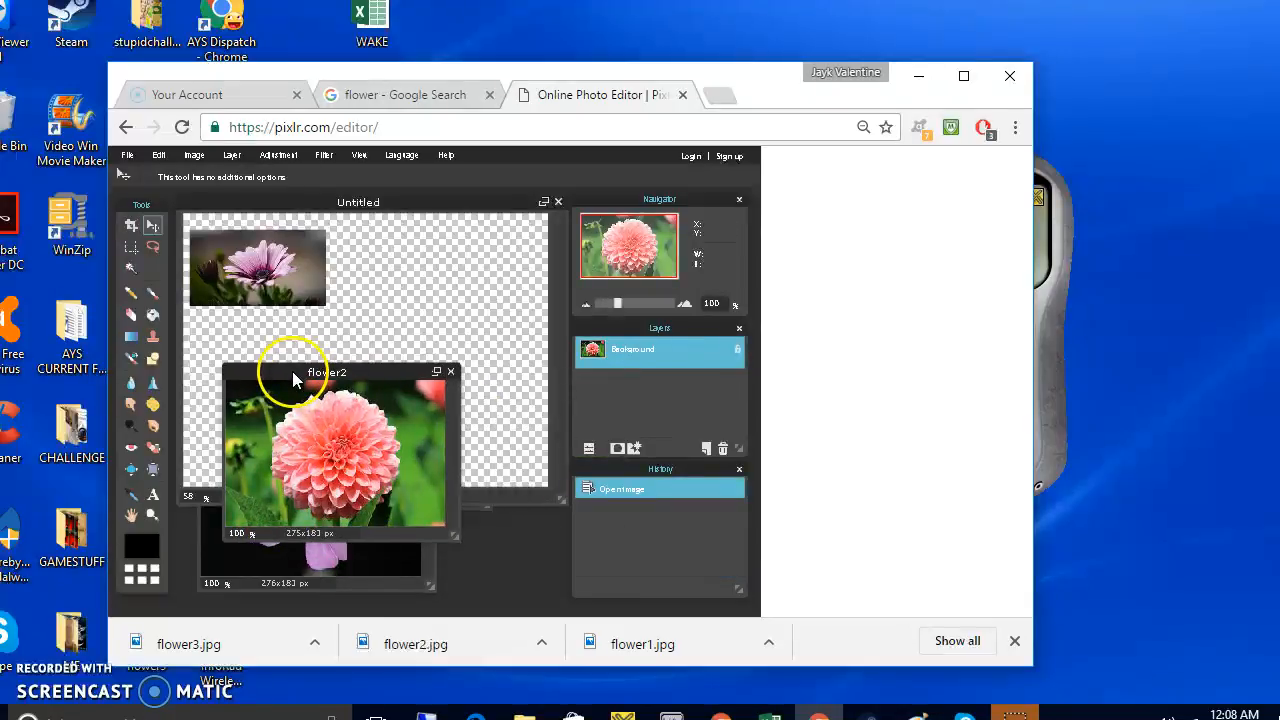
left_click(158, 156)
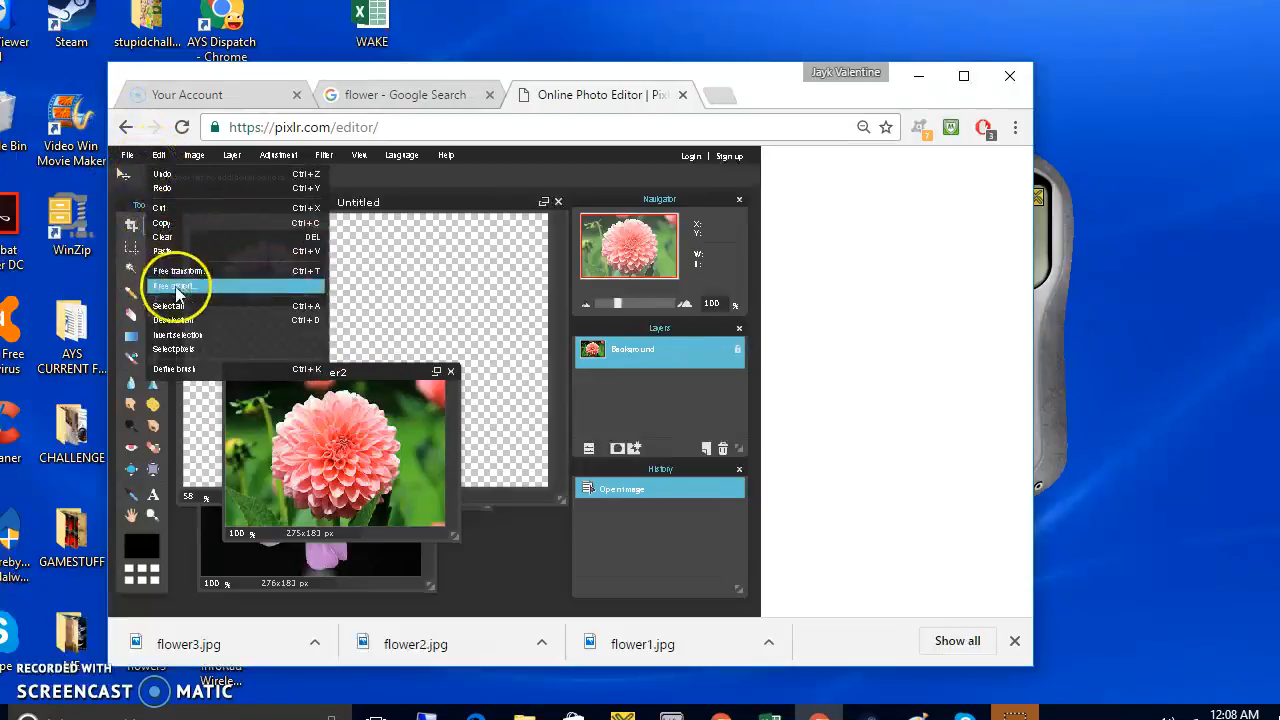
left_click(168, 305)
left_click(157, 157)
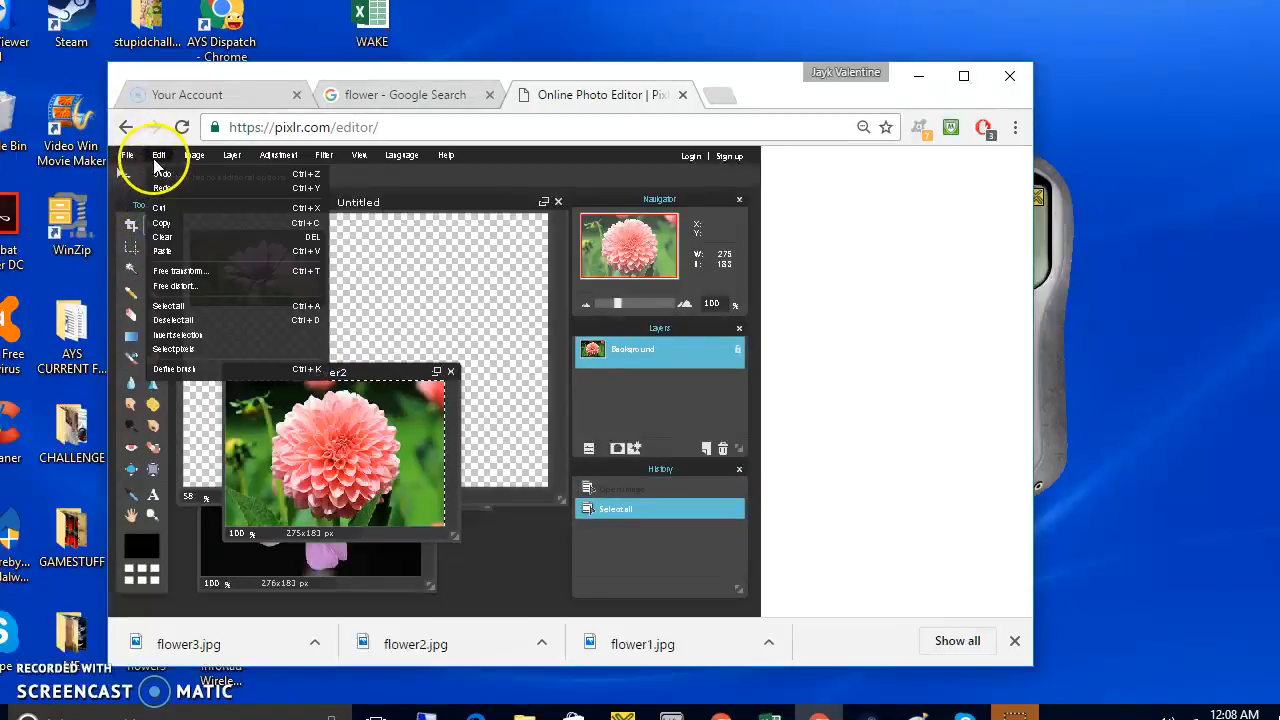
left_click(161, 207)
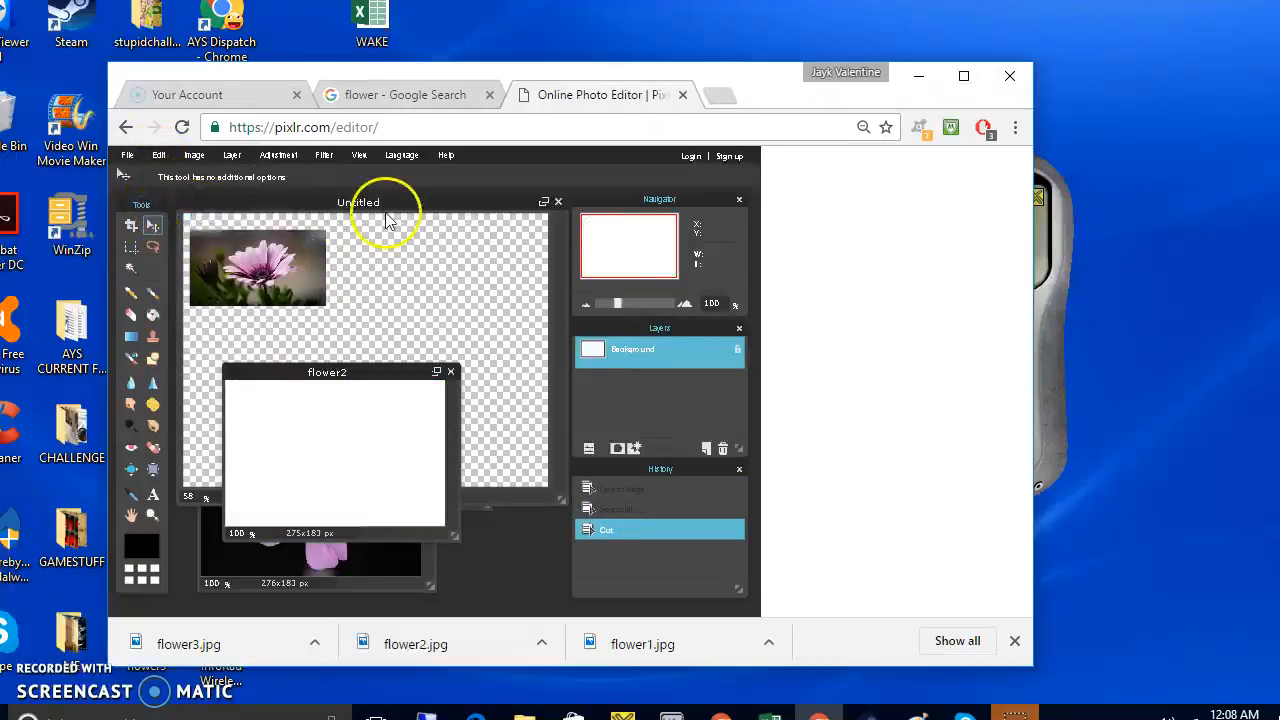
Step: Paste the cut flower2 picture into the Untitled canvas as a new layer
left_click(338, 205)
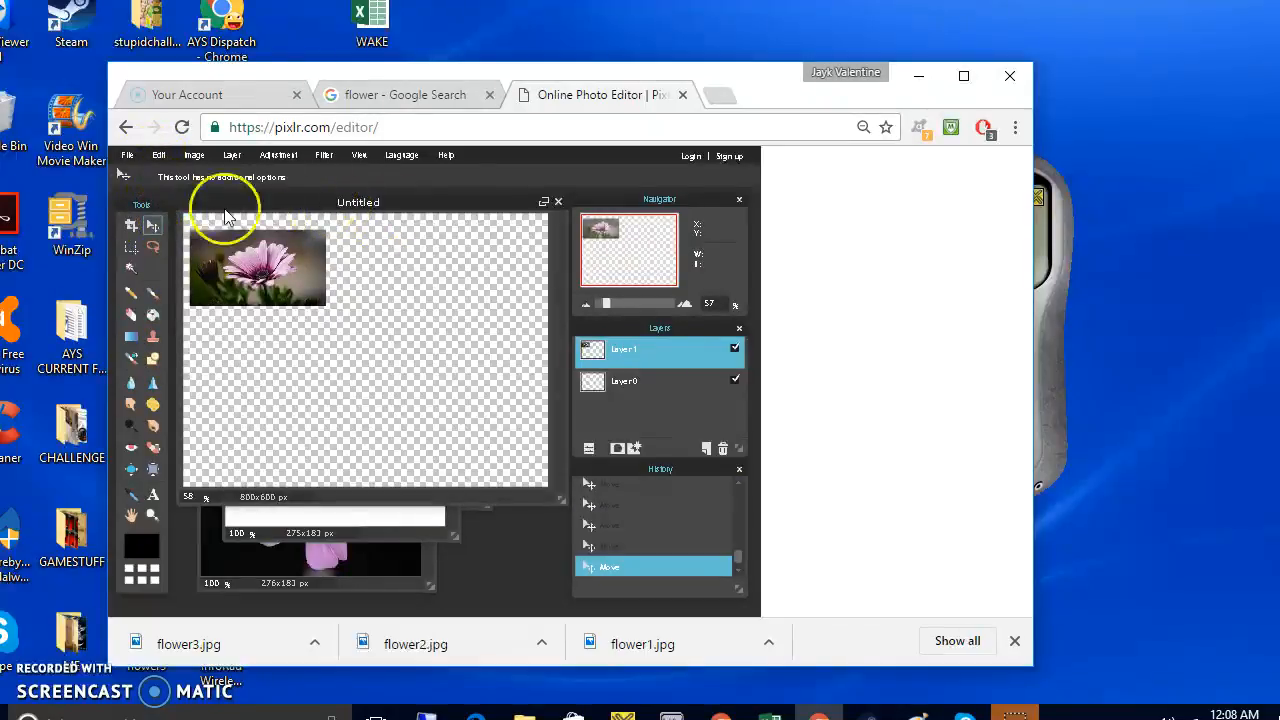
left_click(159, 155)
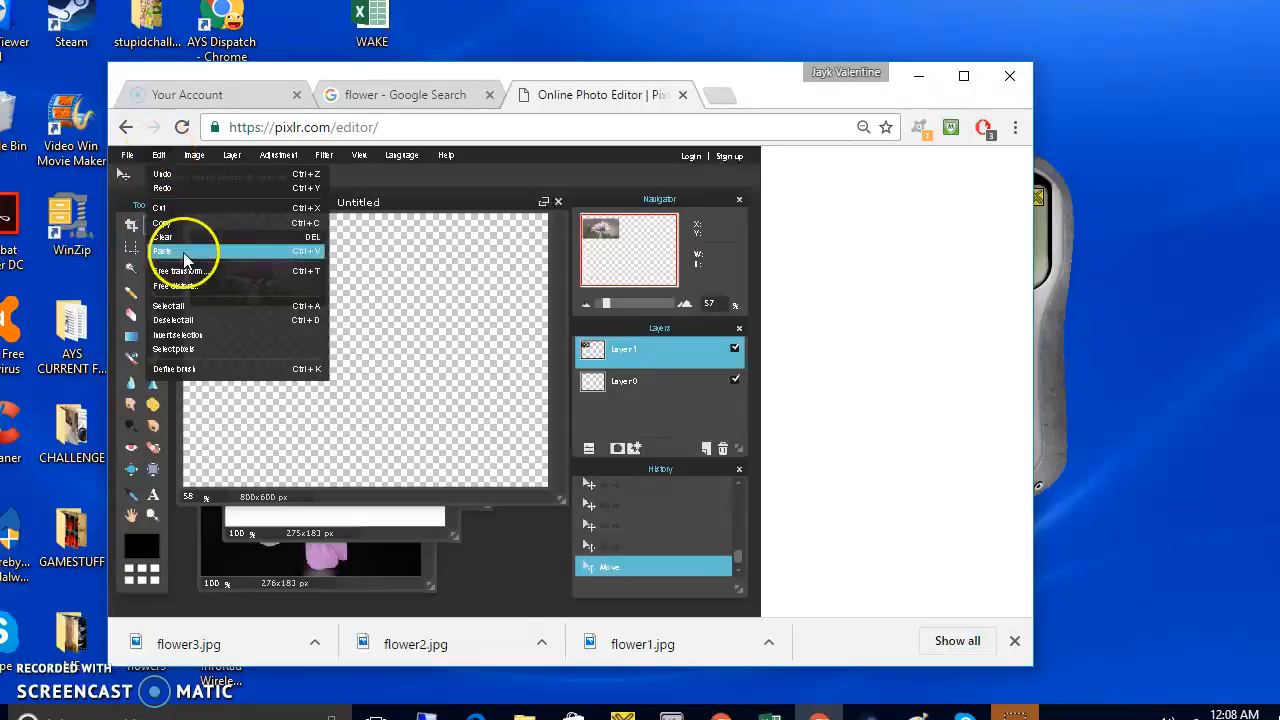
left_click(183, 252)
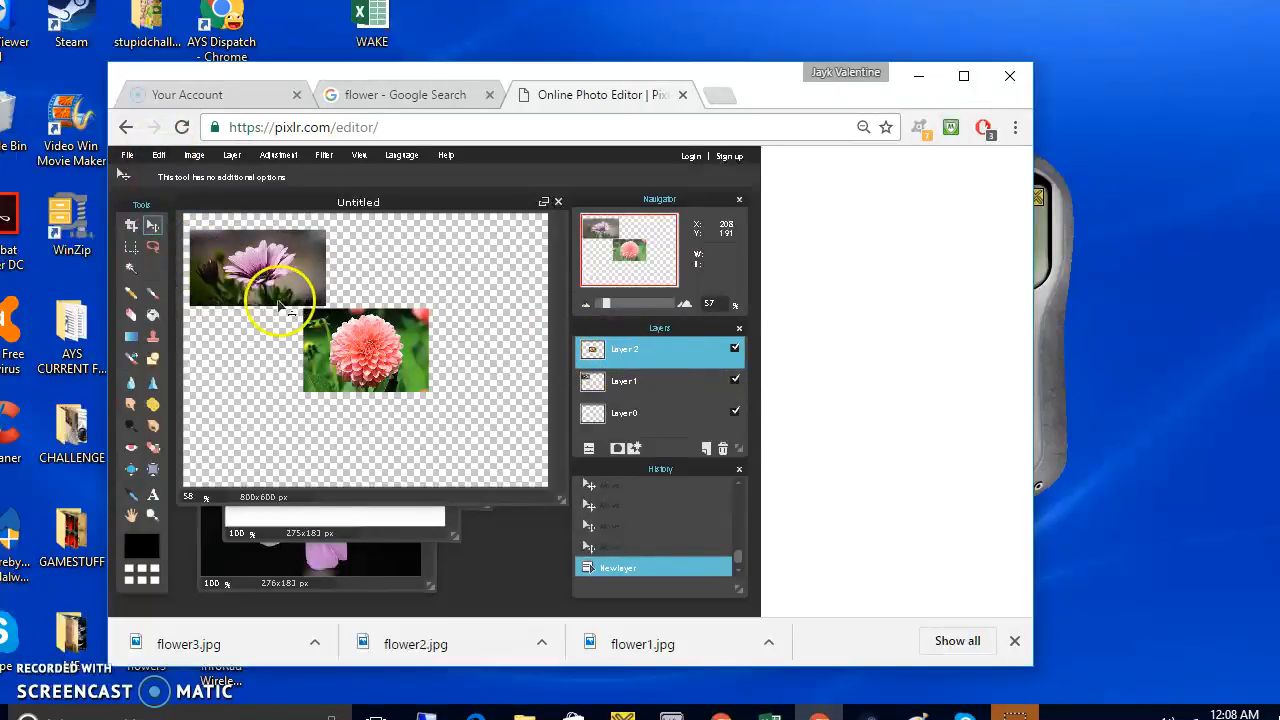
Step: Move the flower2 picture to the canvas's upper-right area and shift the flower1 layer slightly right and down to line up with it
left_click(152, 228)
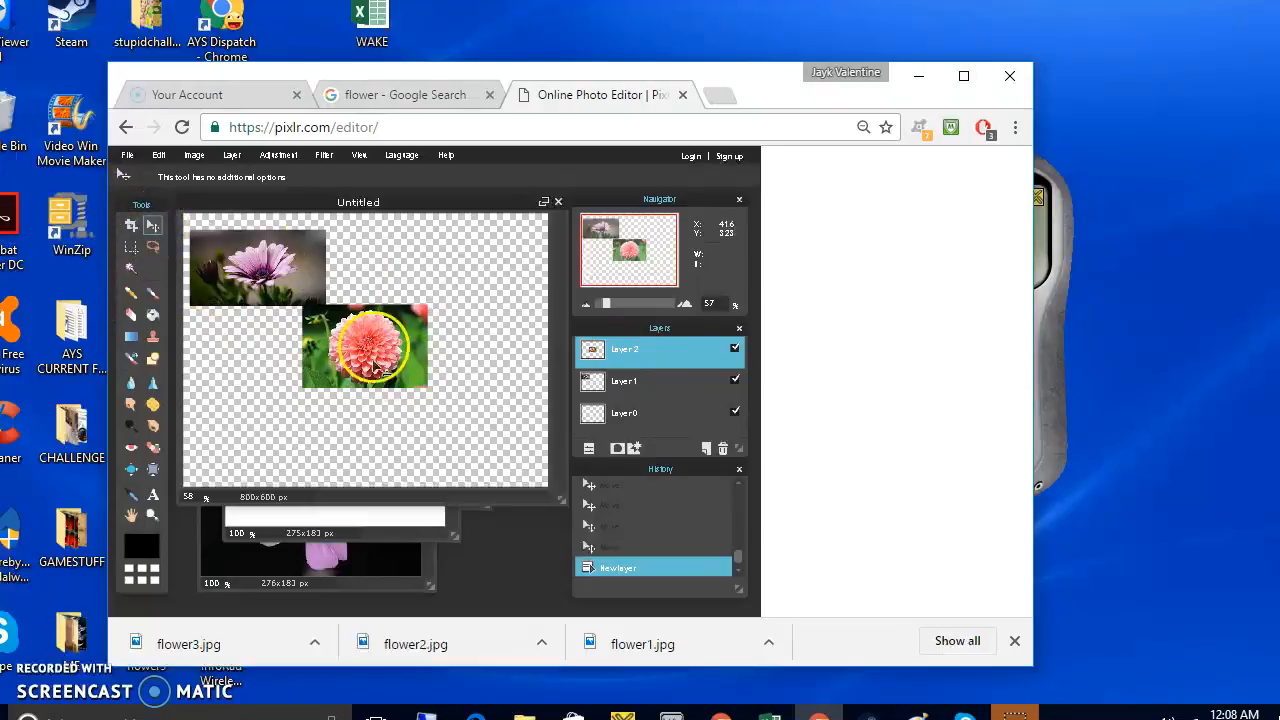
left_click_drag(400, 343, 572, 288)
left_click_drag(470, 292, 426, 268)
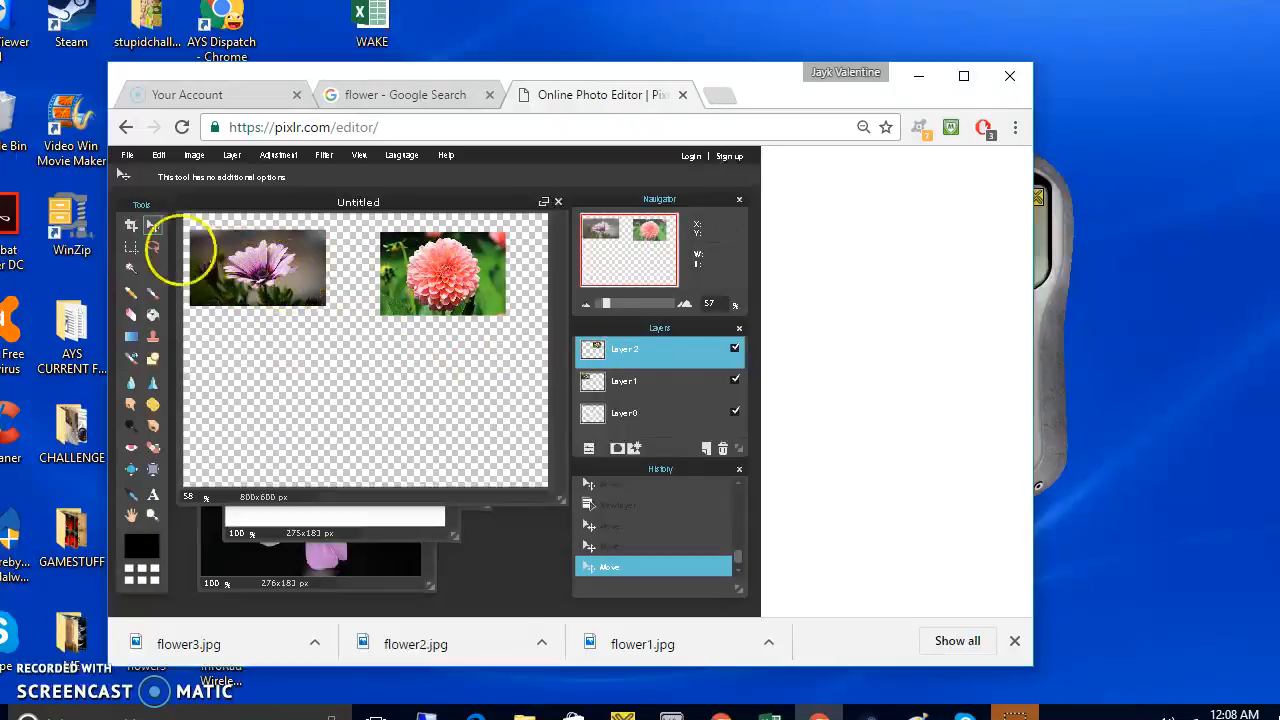
mouse_move(232, 275)
left_mouse_down()
mouse_move(238, 325)
mouse_move(198, 335)
mouse_move(243, 318)
mouse_move(255, 270)
mouse_move(209, 268)
mouse_move(255, 272)
left_mouse_up()
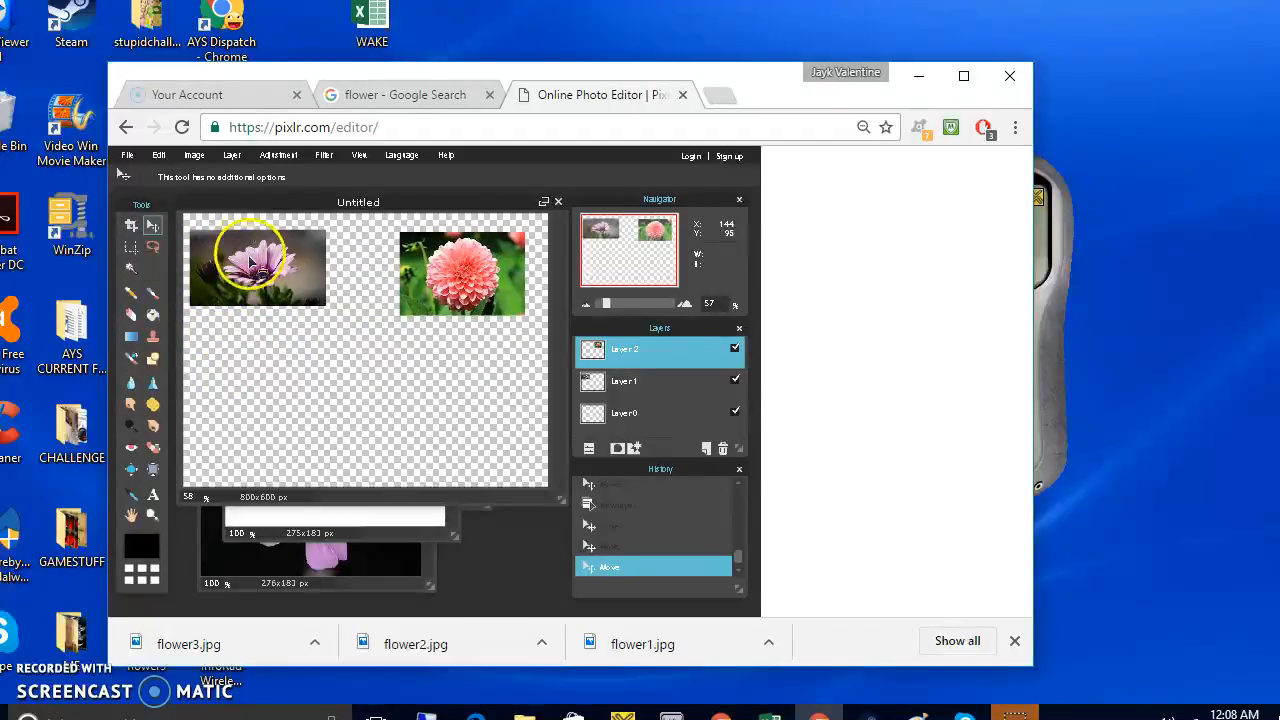
left_click(622, 385)
mouse_move(285, 260)
left_mouse_down()
mouse_move(479, 392)
mouse_move(451, 244)
mouse_move(460, 300)
mouse_move(247, 232)
mouse_move(410, 390)
mouse_move(520, 272)
mouse_move(300, 252)
mouse_move(308, 280)
mouse_move(305, 268)
left_mouse_up()
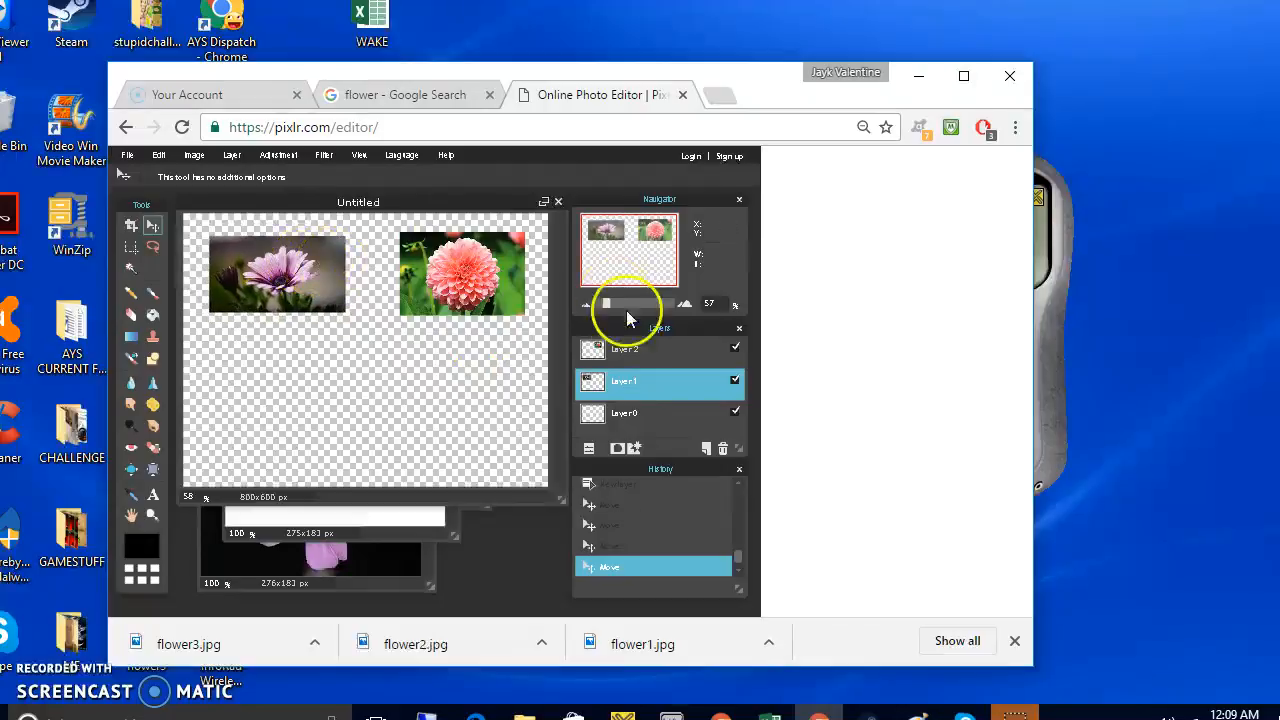
Step: Bring the flower3 window forward, select its entire image and cut it
left_click(395, 565)
left_click(158, 157)
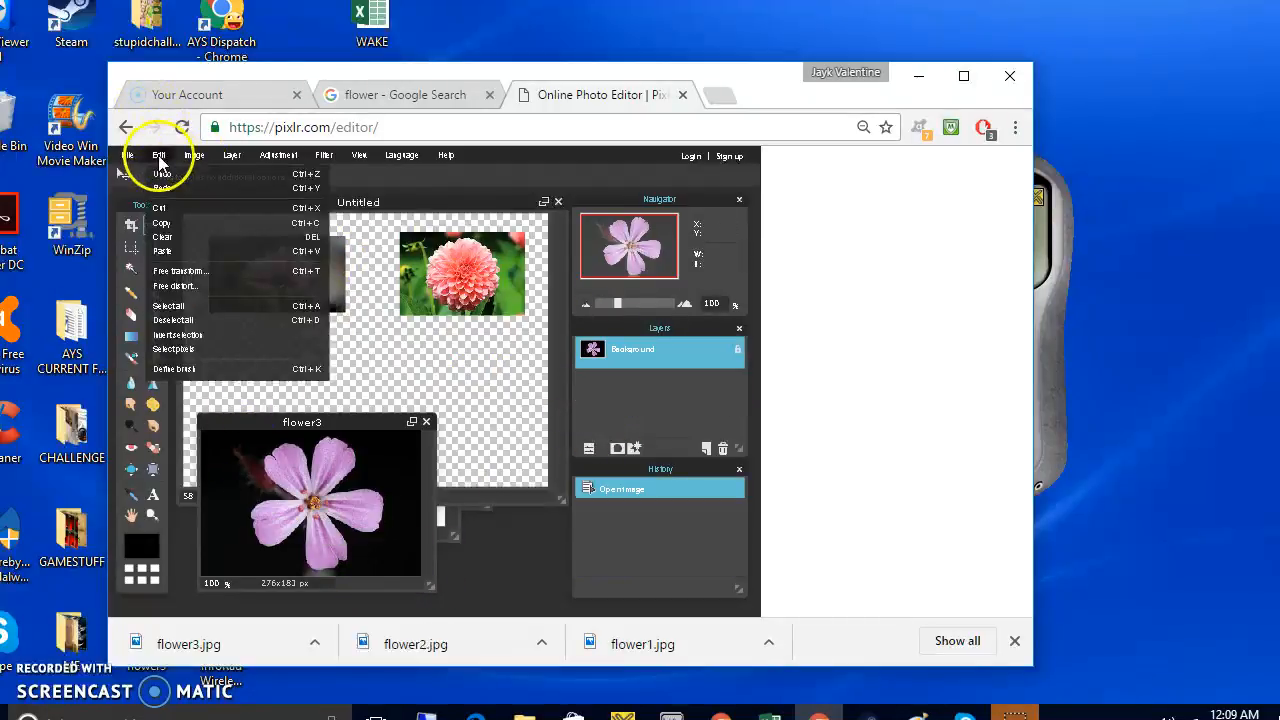
left_click(167, 305)
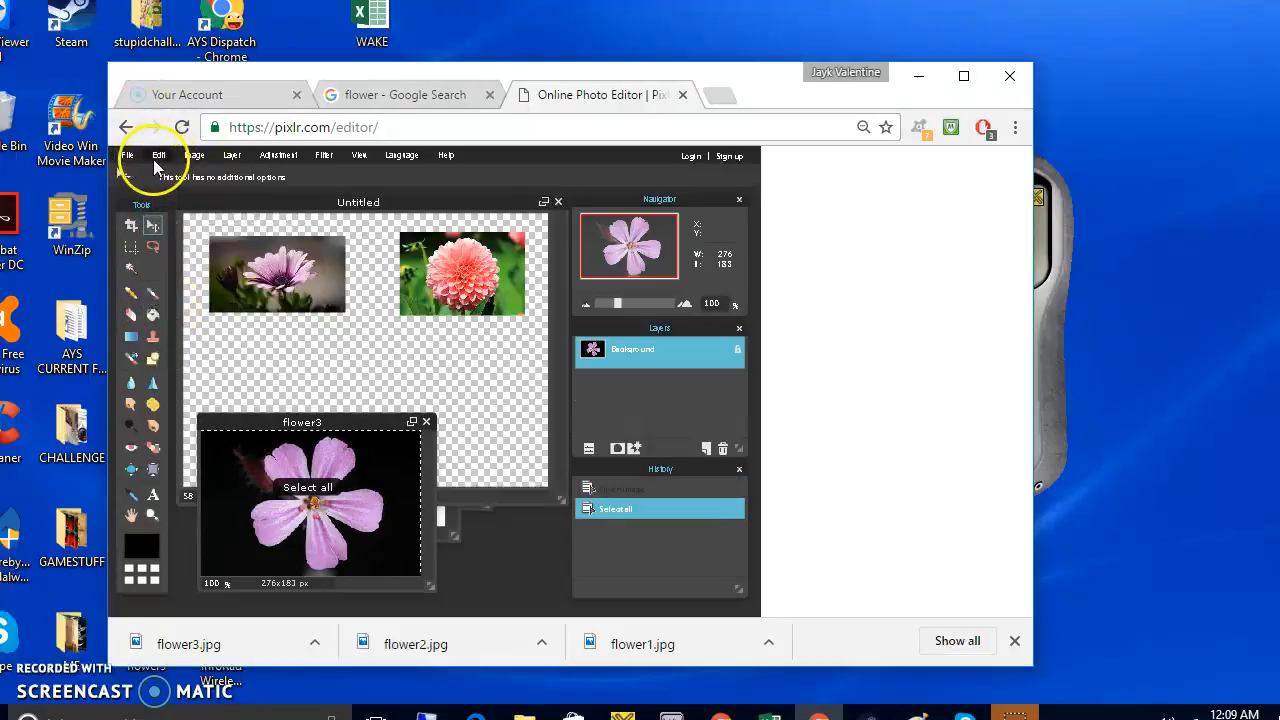
left_click(158, 157)
left_click(160, 206)
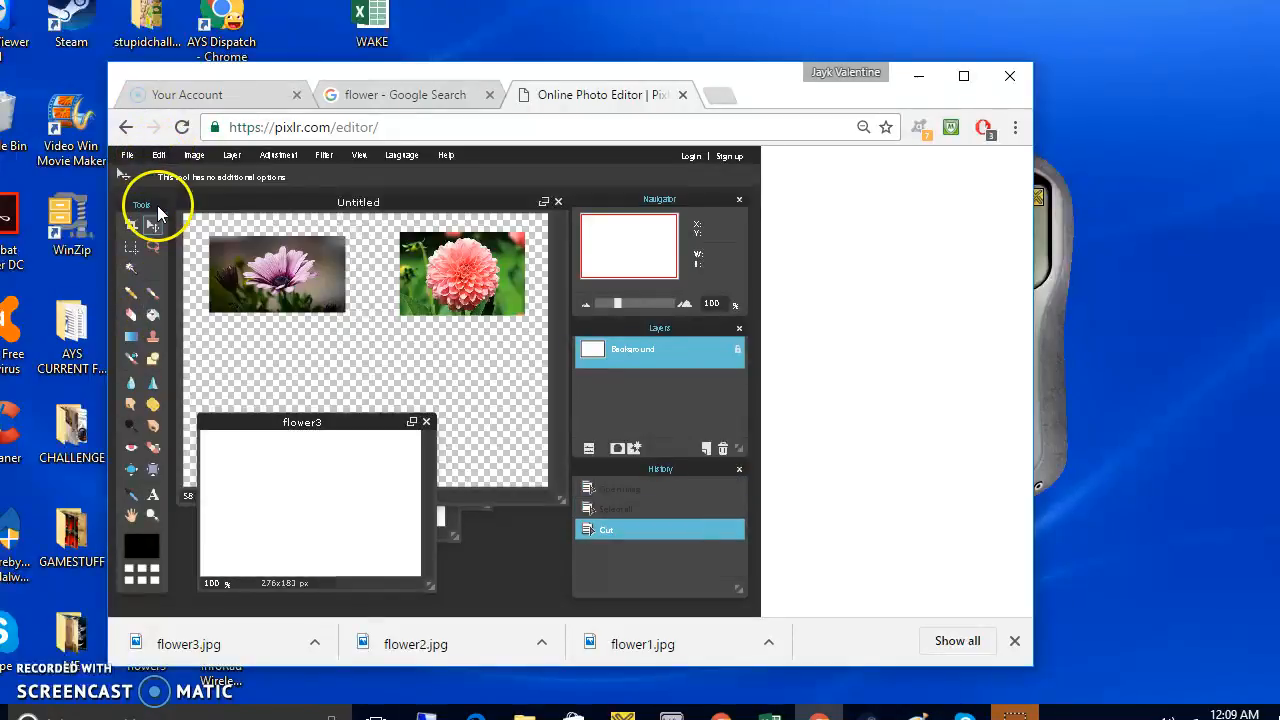
Step: Paste the flower3 picture into the Untitled canvas and move it centrally below the other two flowers
left_click(310, 208)
left_click(158, 155)
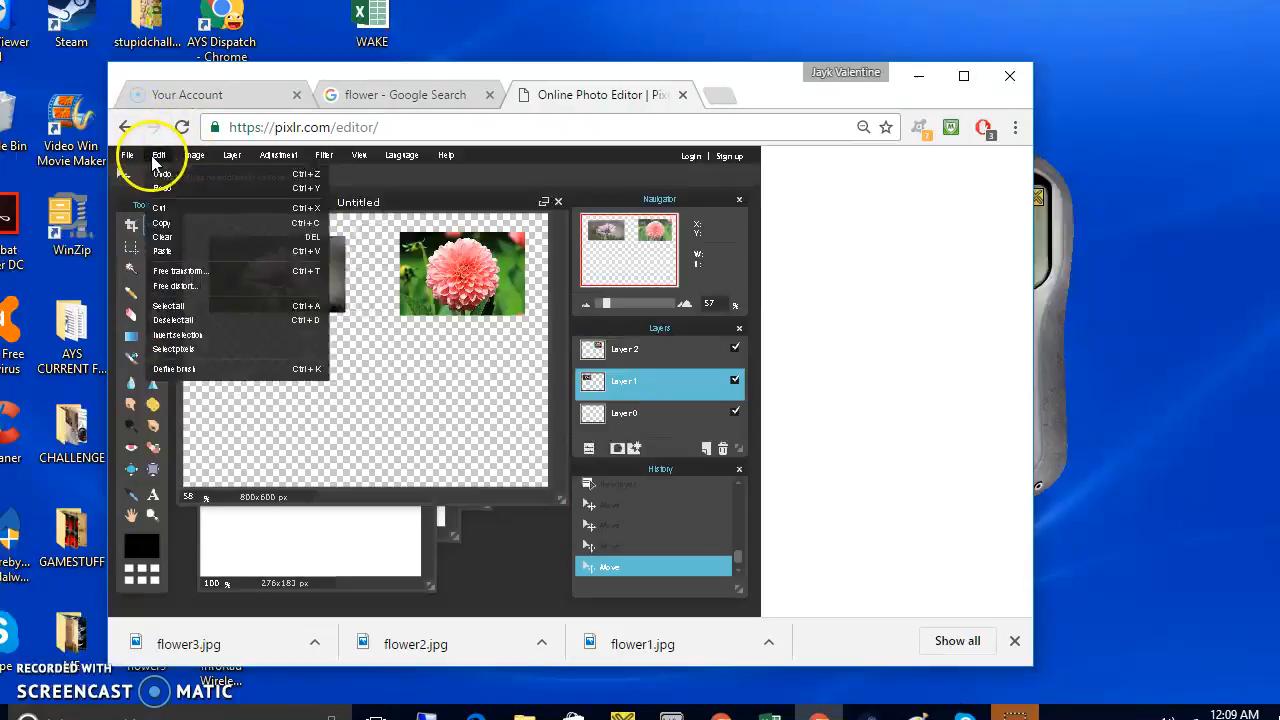
left_click(162, 251)
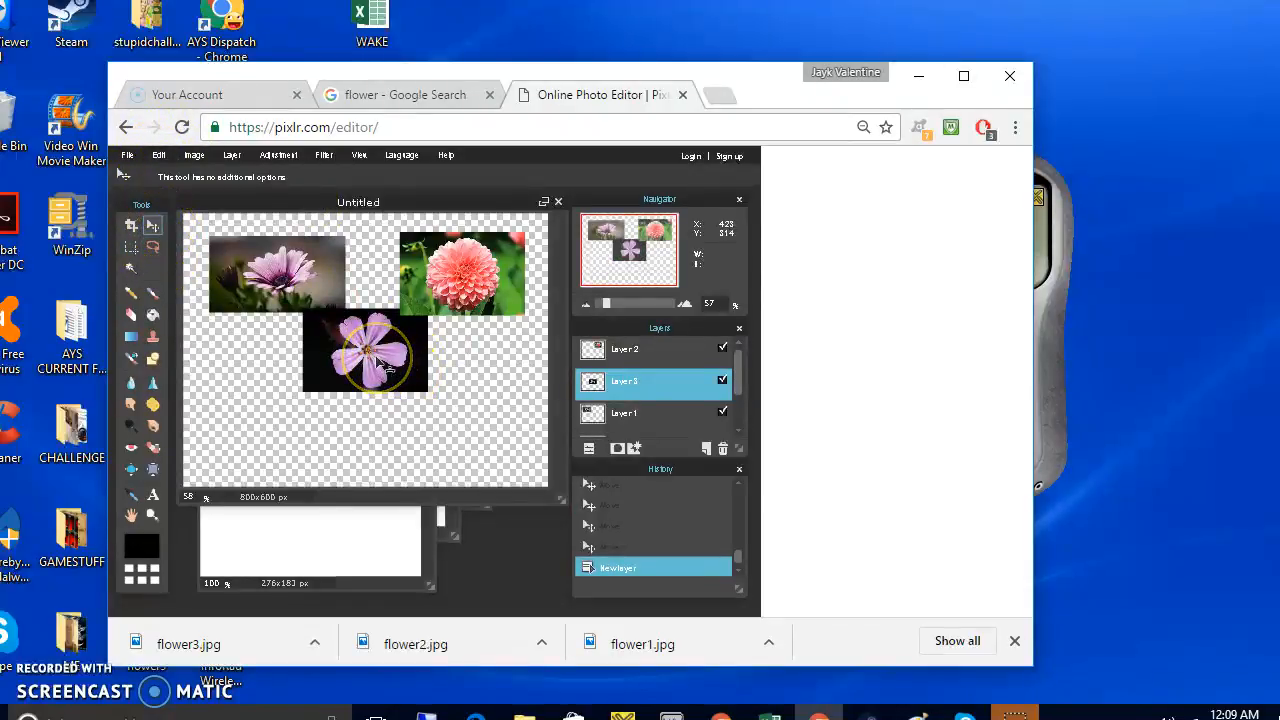
left_click_drag(389, 370, 372, 396)
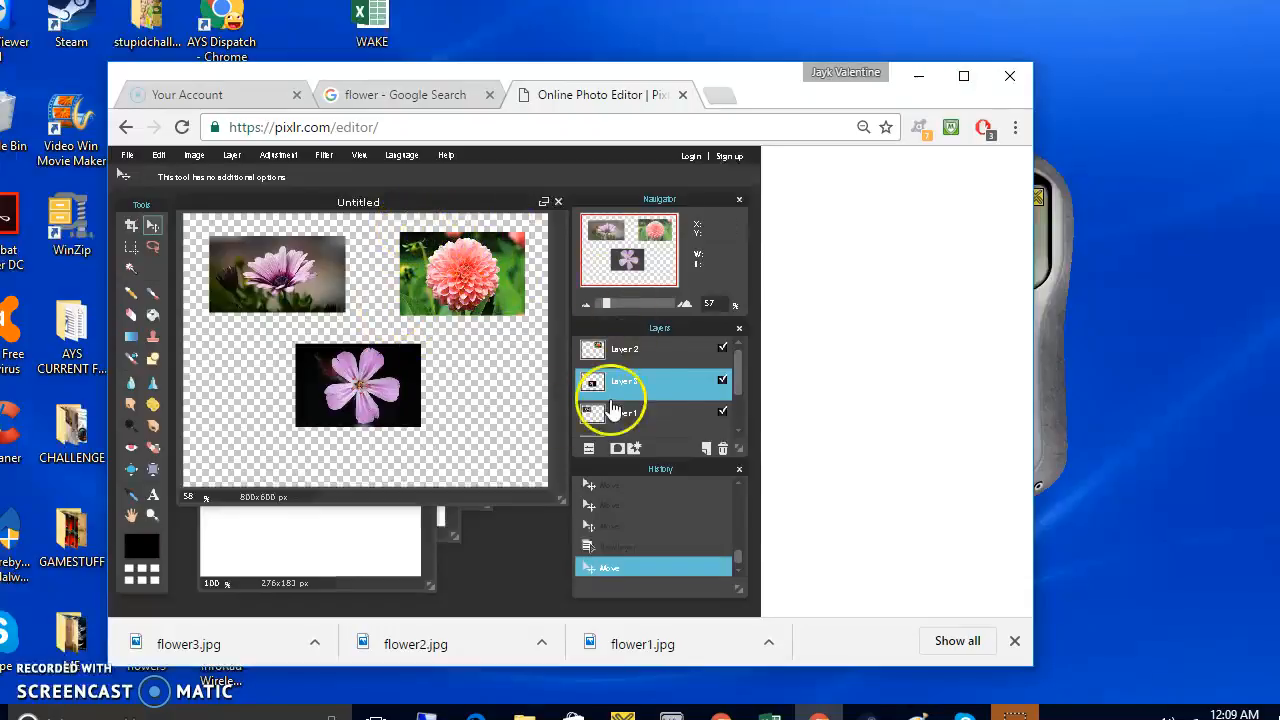
Step: Hide the three flower layers, Layer 1, Layer 3 and Layer 2, so only the transparent canvas shows
left_click(724, 398)
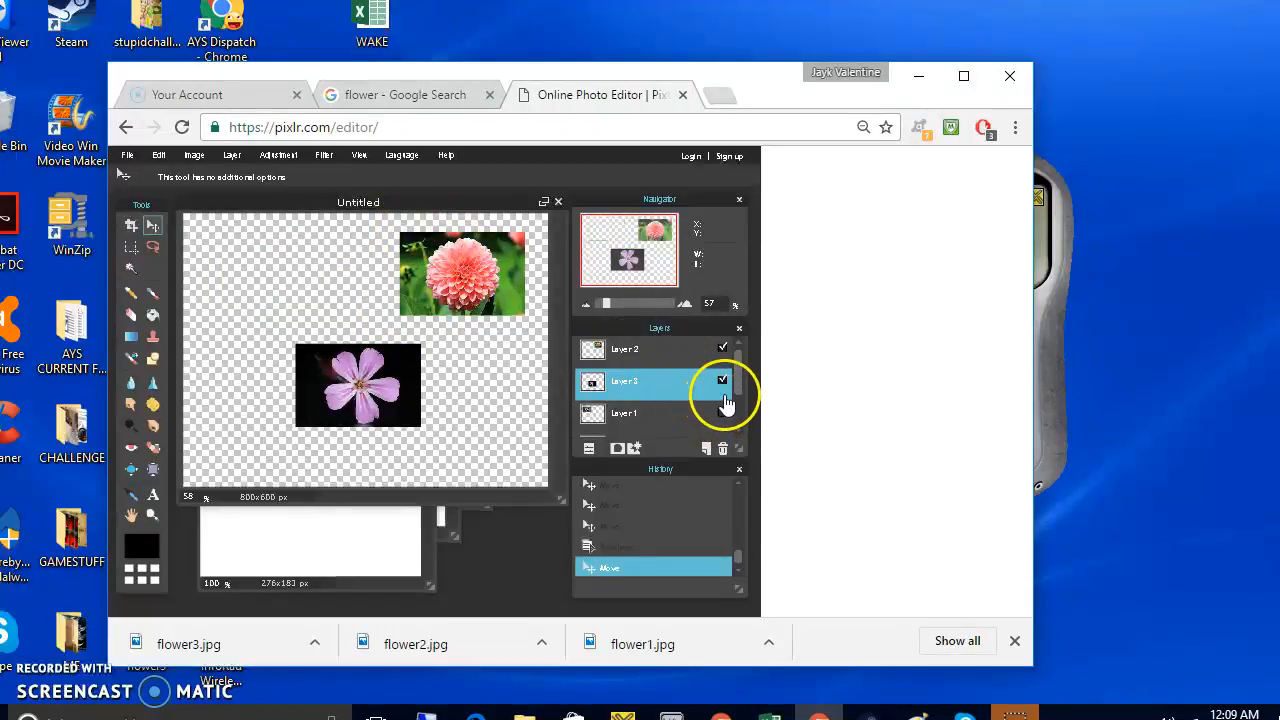
left_click(723, 384)
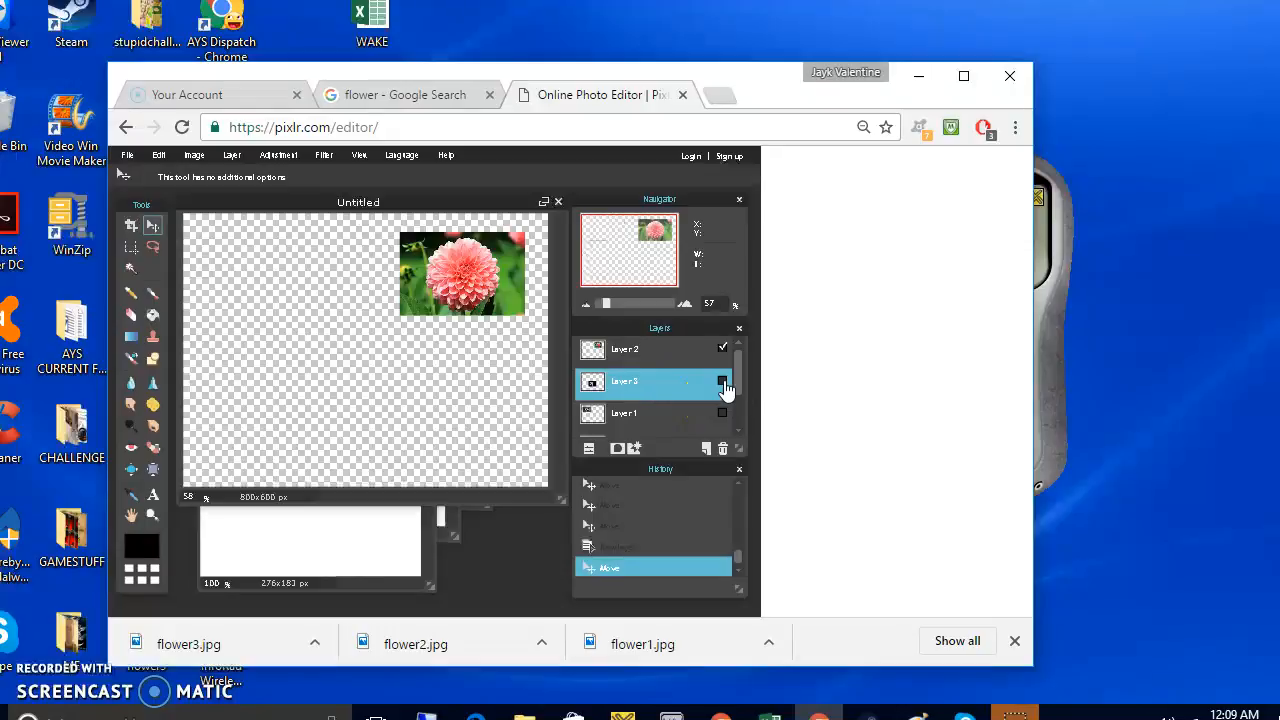
left_click(724, 350)
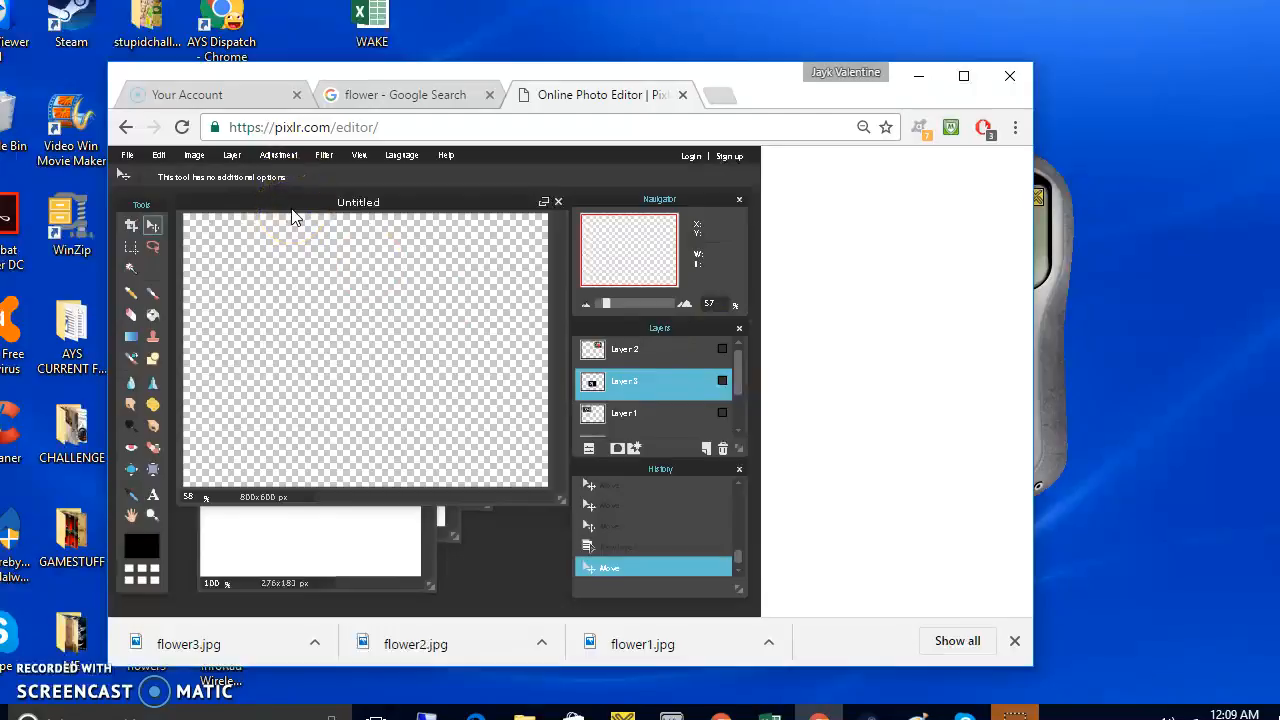
Step: Shift the Untitled window slightly down and resize its image to 2000 x 1500 pixels with proportions constrained
mouse_move(296, 203)
left_mouse_down()
mouse_move(309, 240)
mouse_move(300, 214)
left_mouse_up()
left_click(196, 156)
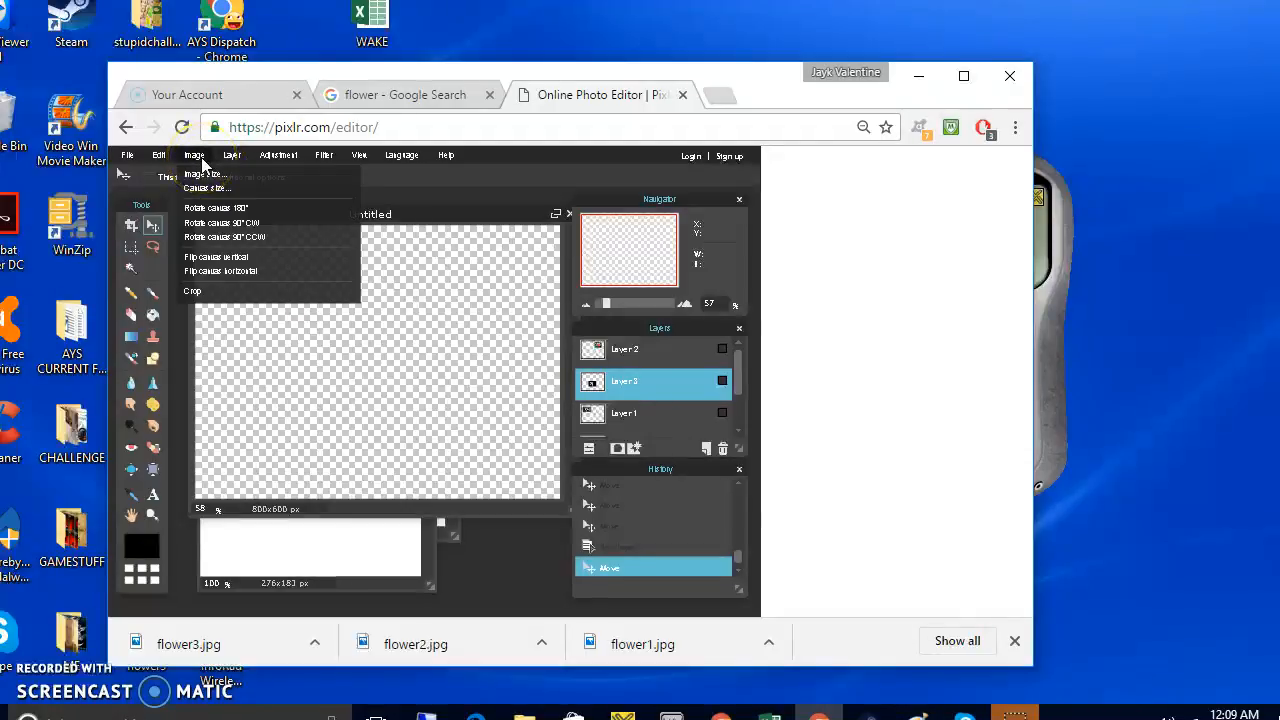
left_click(219, 176)
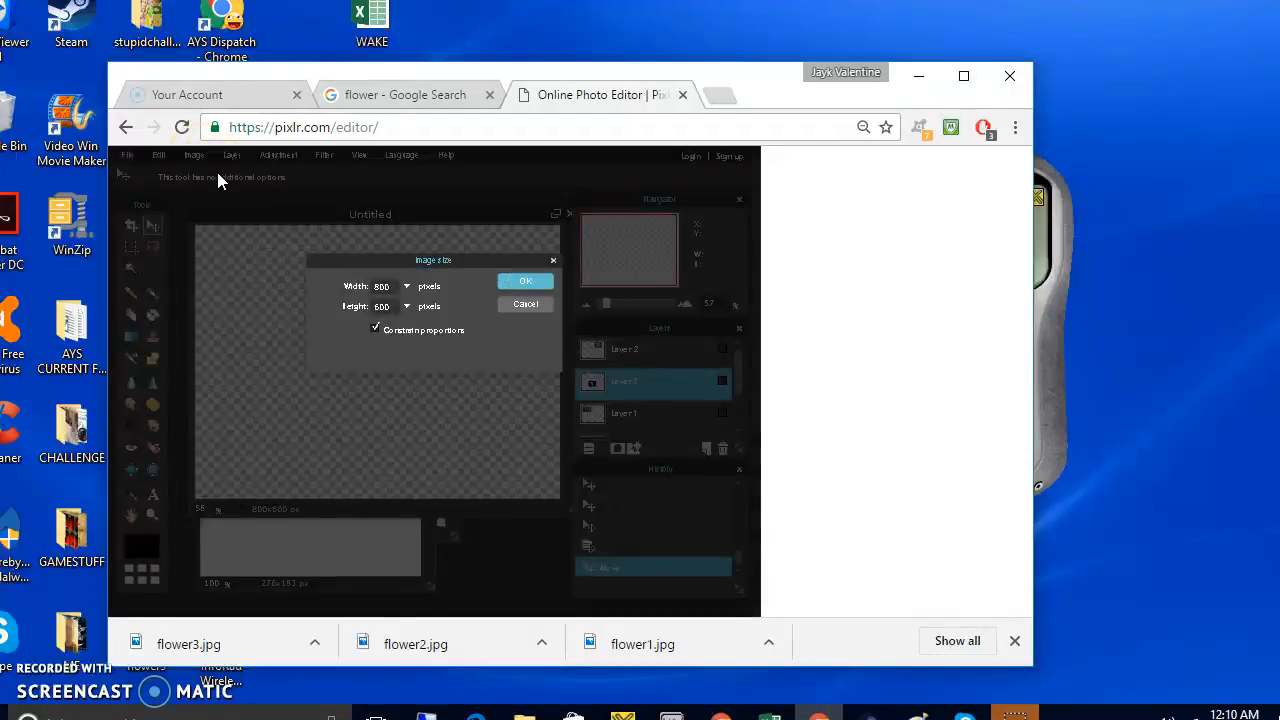
left_click(210, 350)
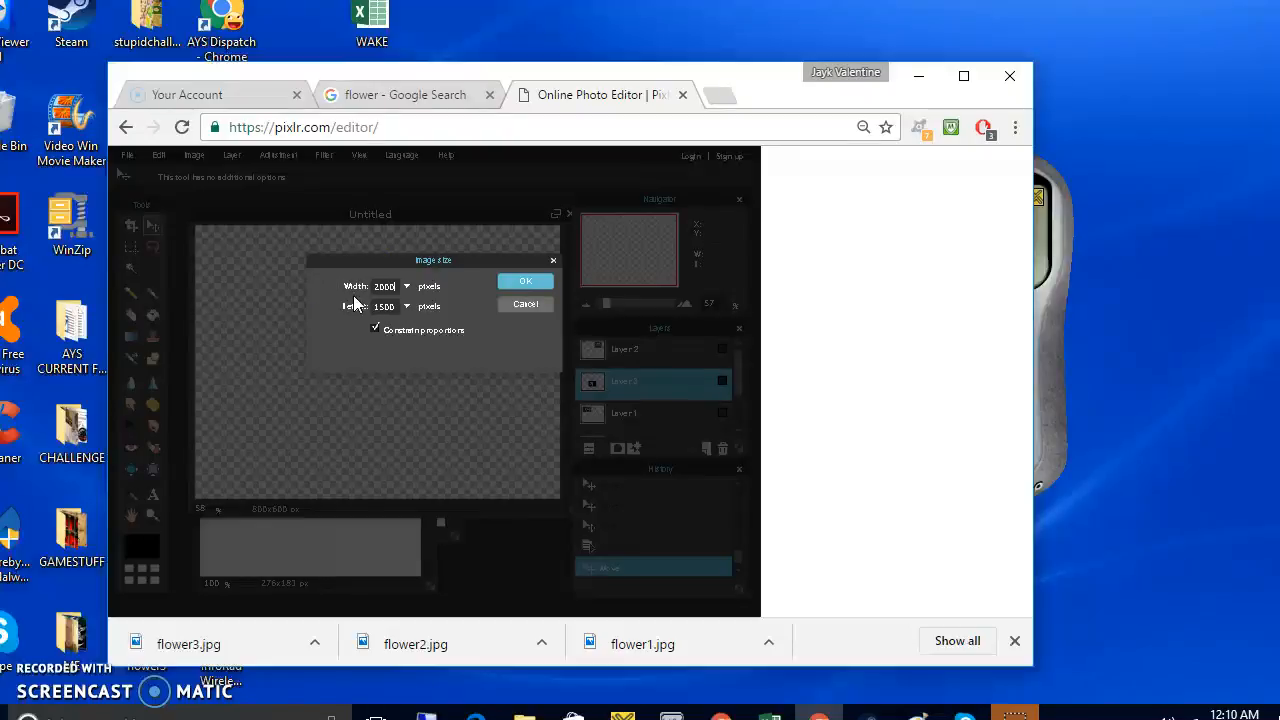
left_click(524, 281)
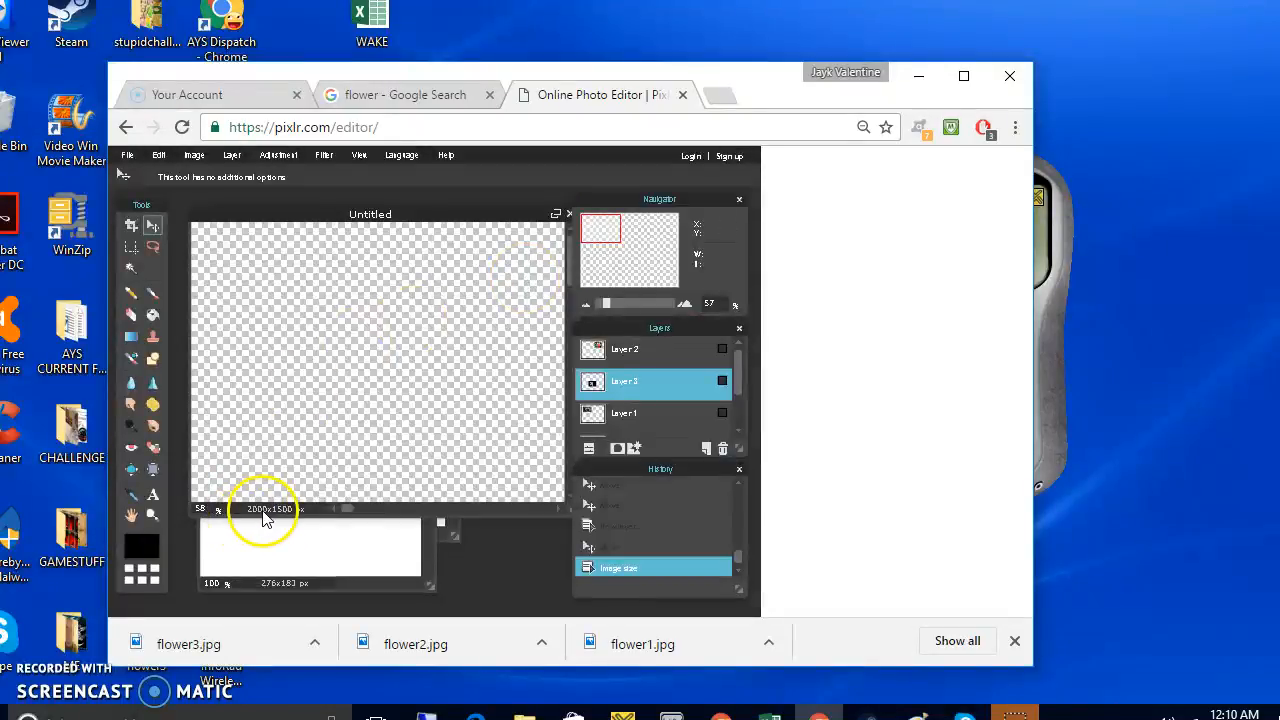
Step: Show Layer 1 with the flower1 picture again and make it the active layer for the Move tool
left_click(722, 413)
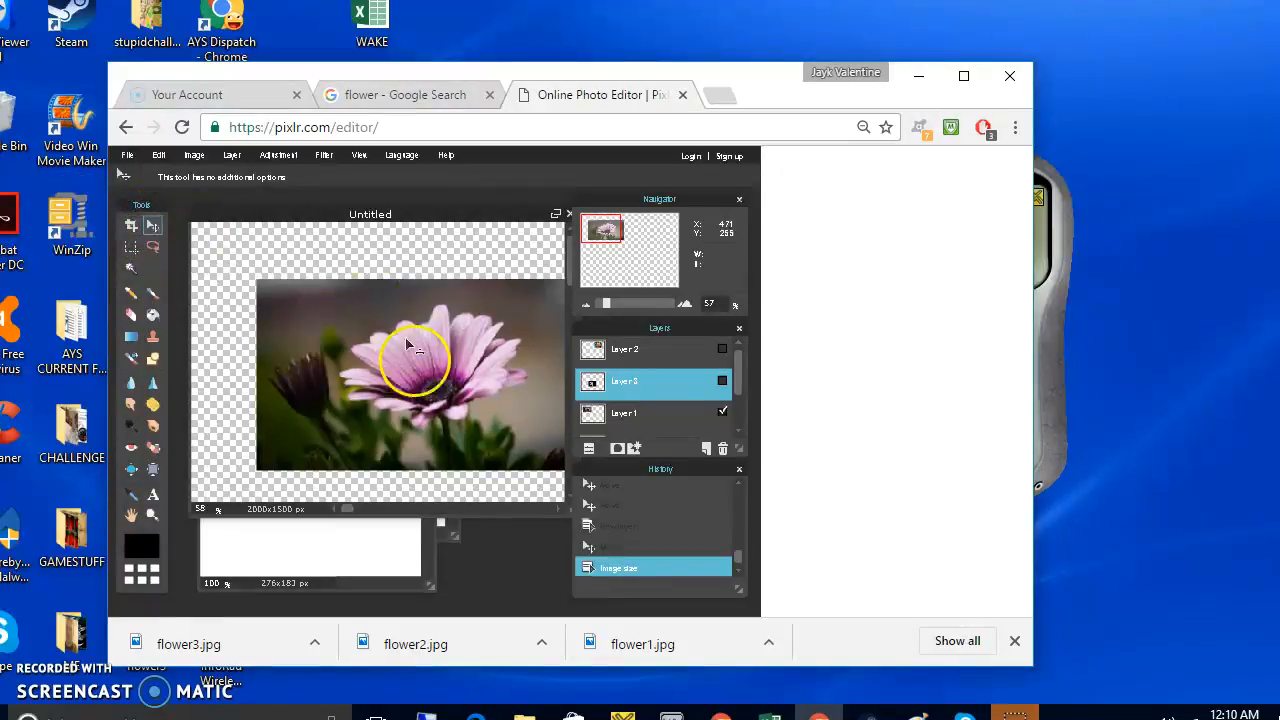
left_click_drag(440, 390, 440, 345)
left_click(131, 226)
left_click(153, 228)
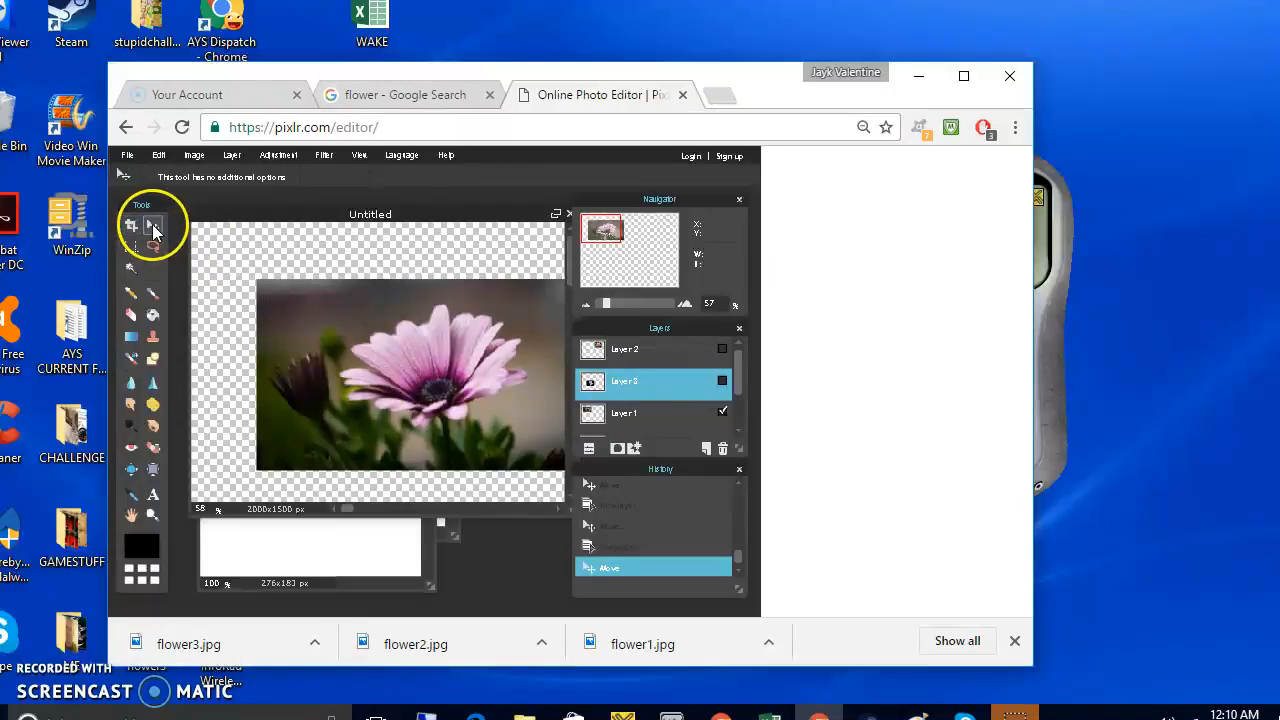
left_click(606, 418)
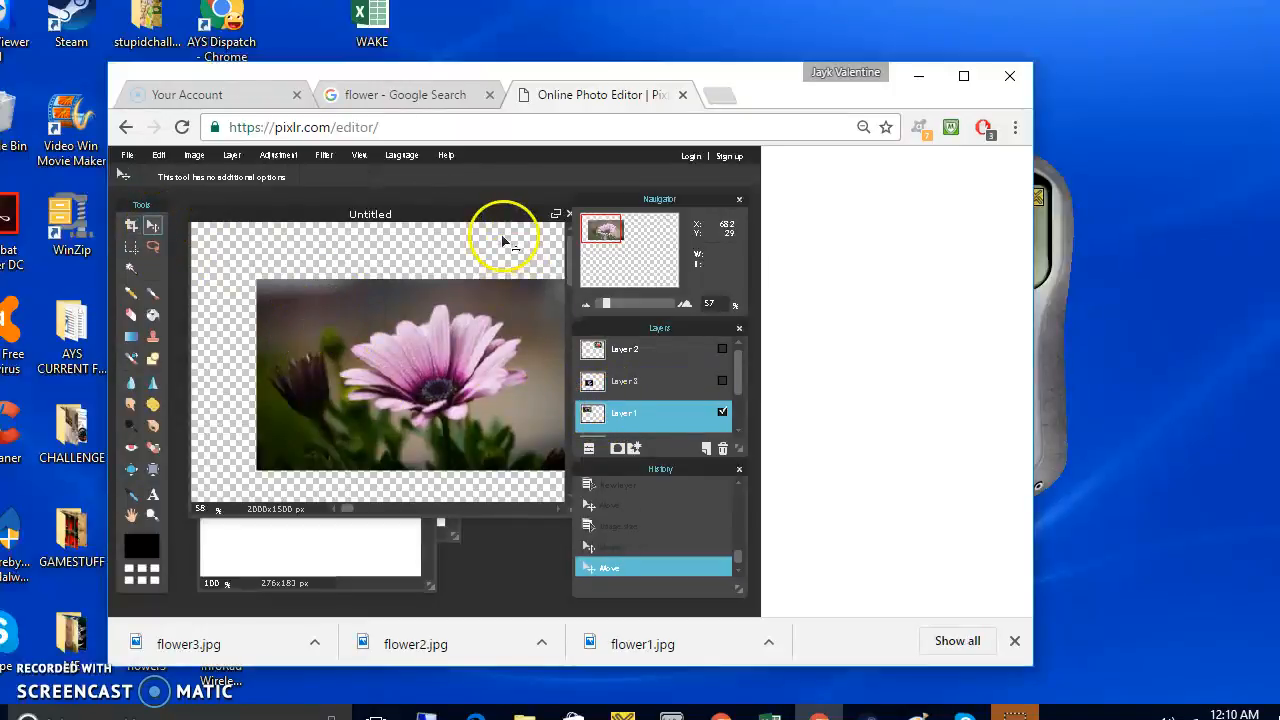